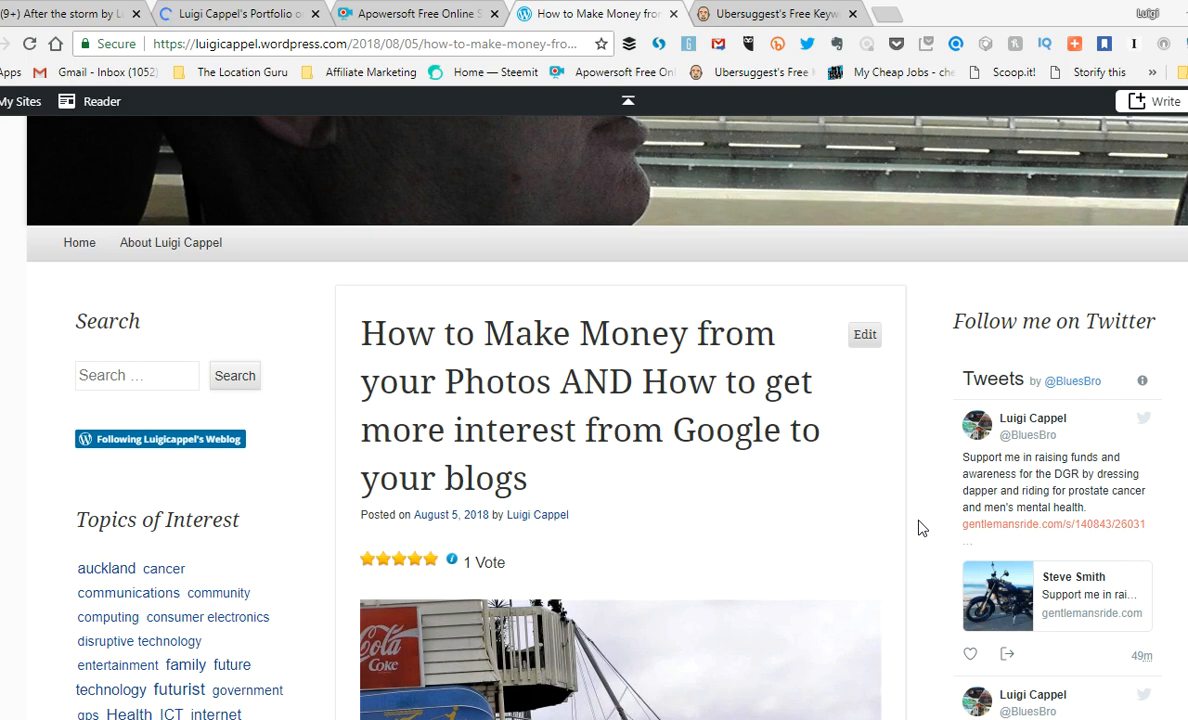
# Step: Switch to the Nature pictures folder in File Explorer and open the detailed properties of Tui.jpg
pyautogui.scroll(-4, 921, 528)
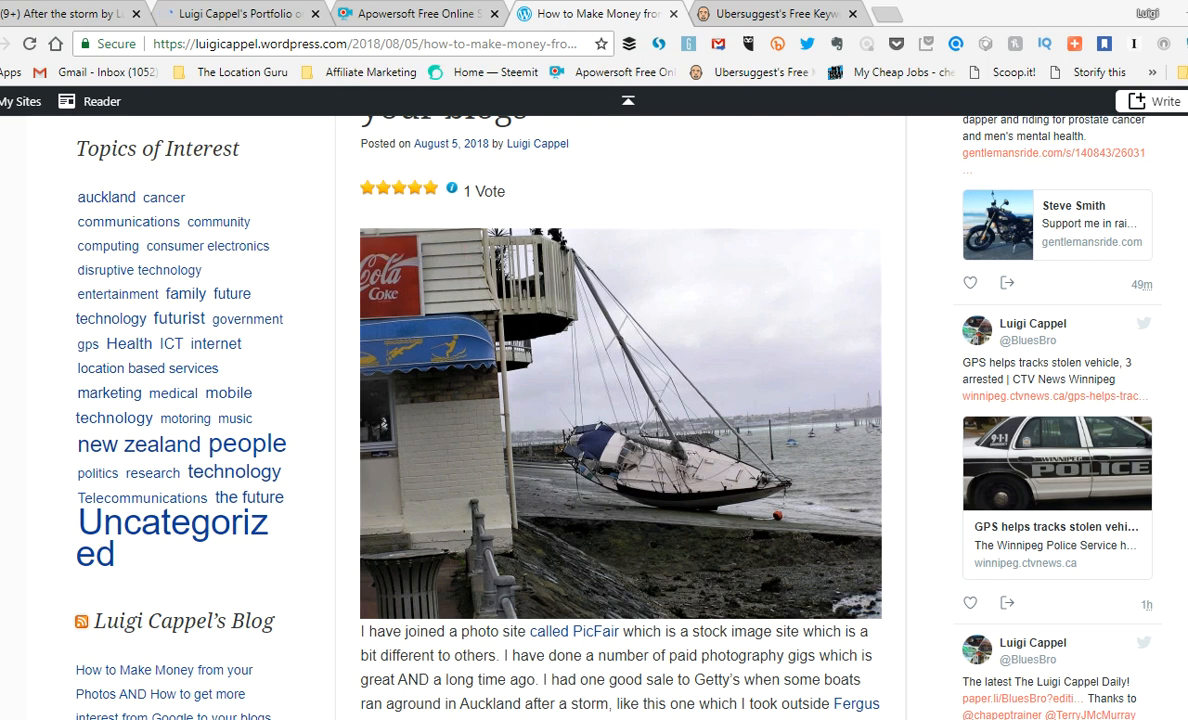
pyautogui.click(114, 716)
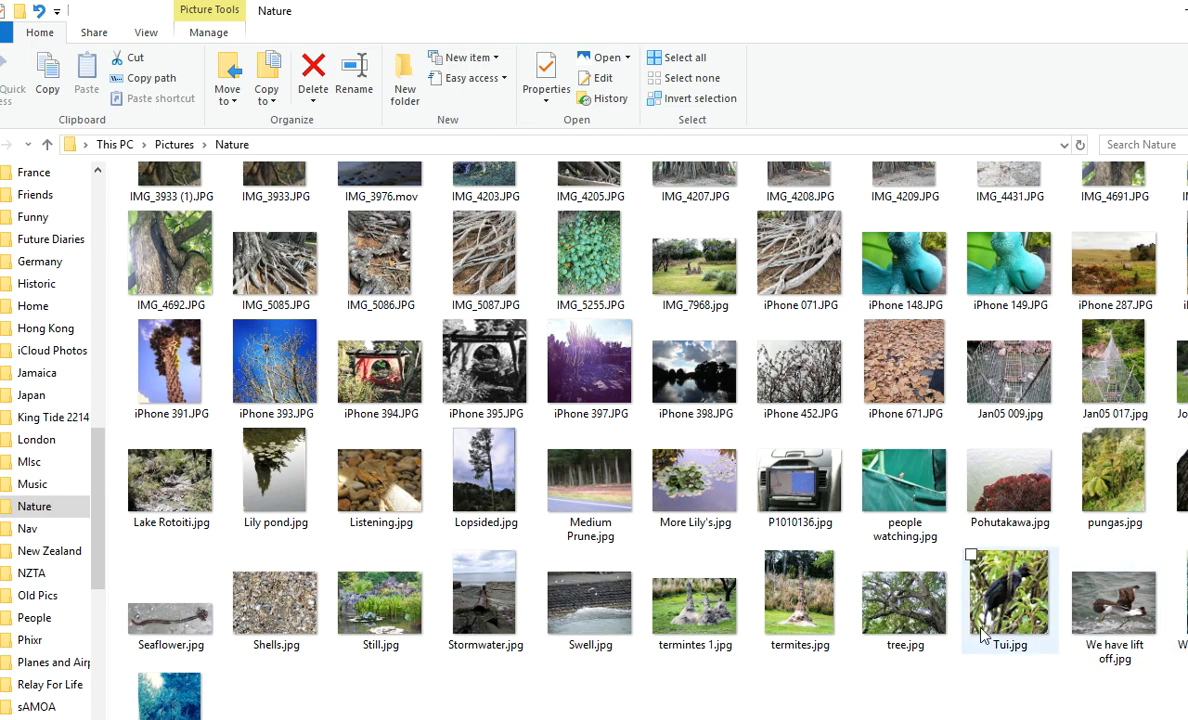
pyautogui.moveTo(1008, 612)
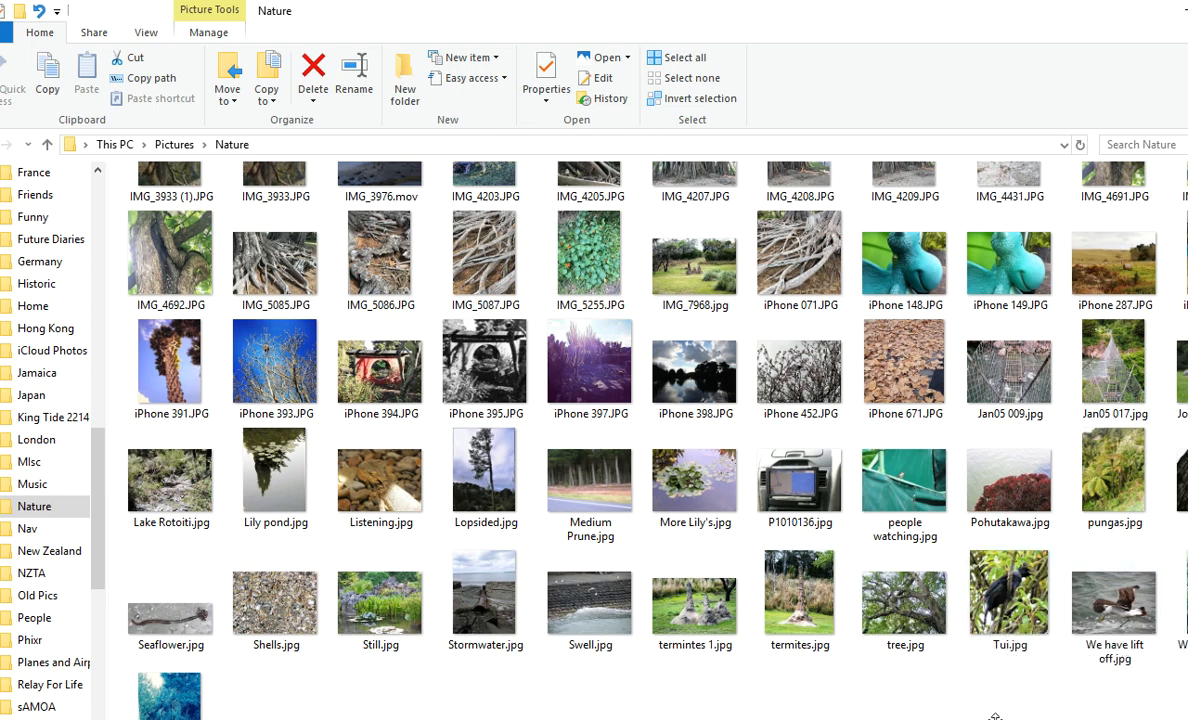
pyautogui.rightClick(1006, 594)
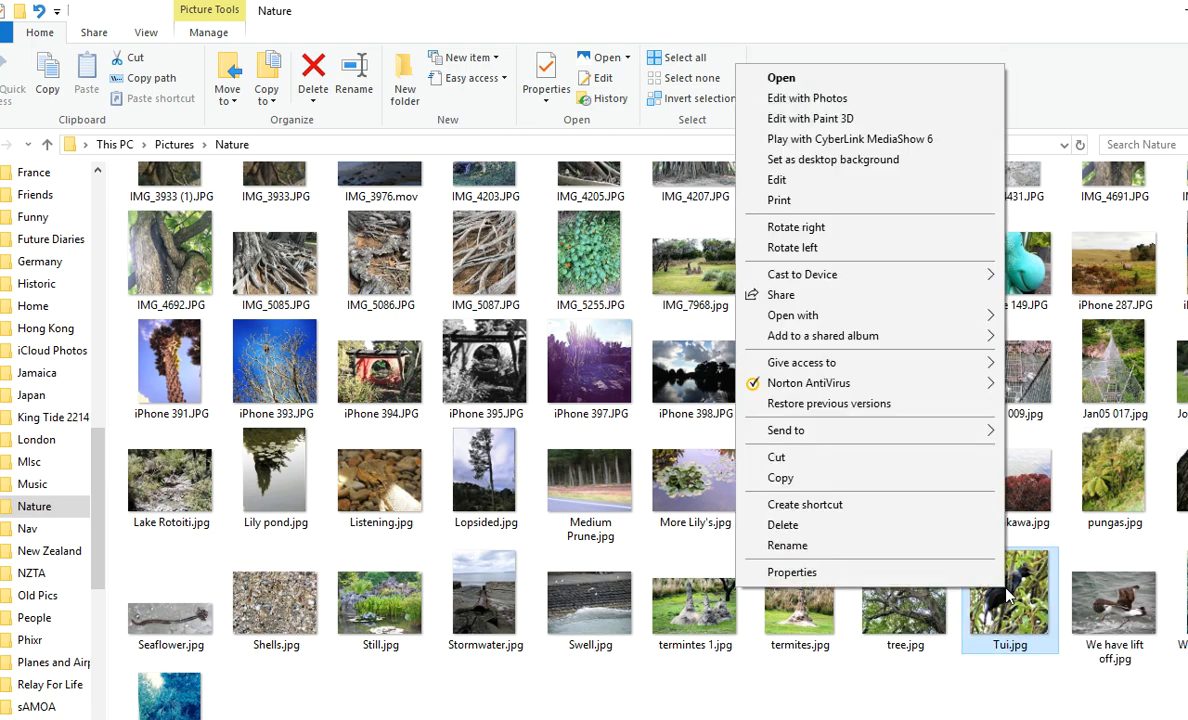
pyautogui.click(787, 571)
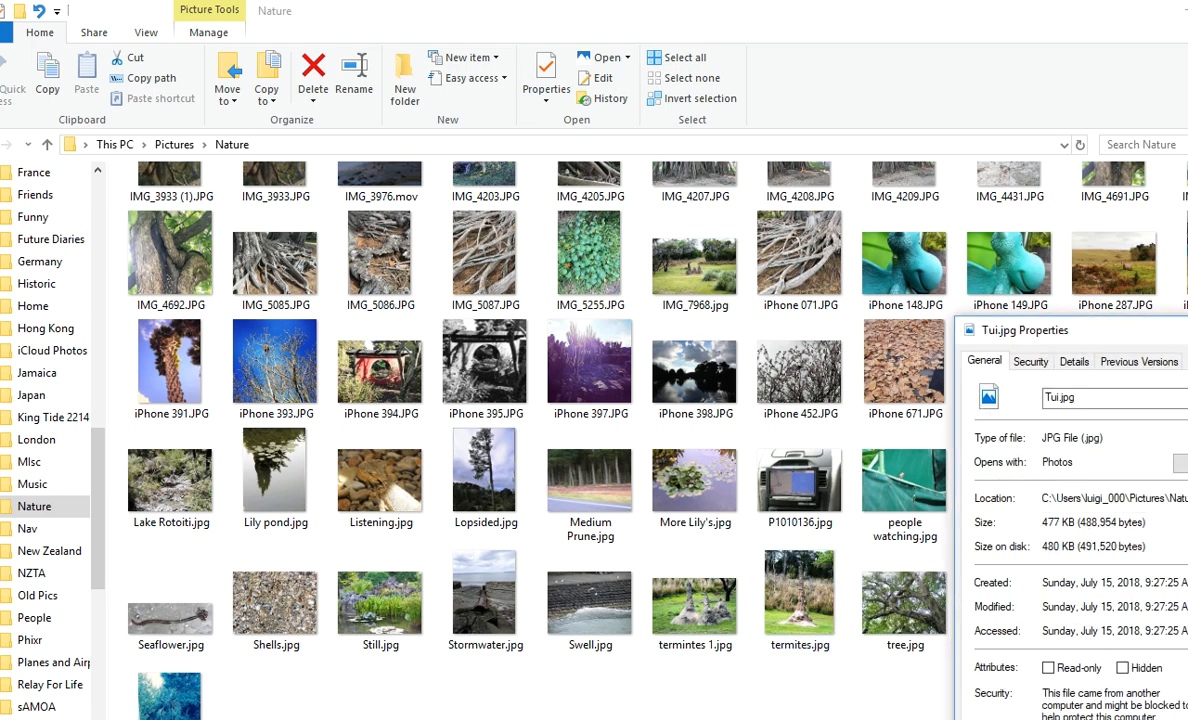
pyautogui.moveTo(1115, 337); pyautogui.dragTo(511, 126)
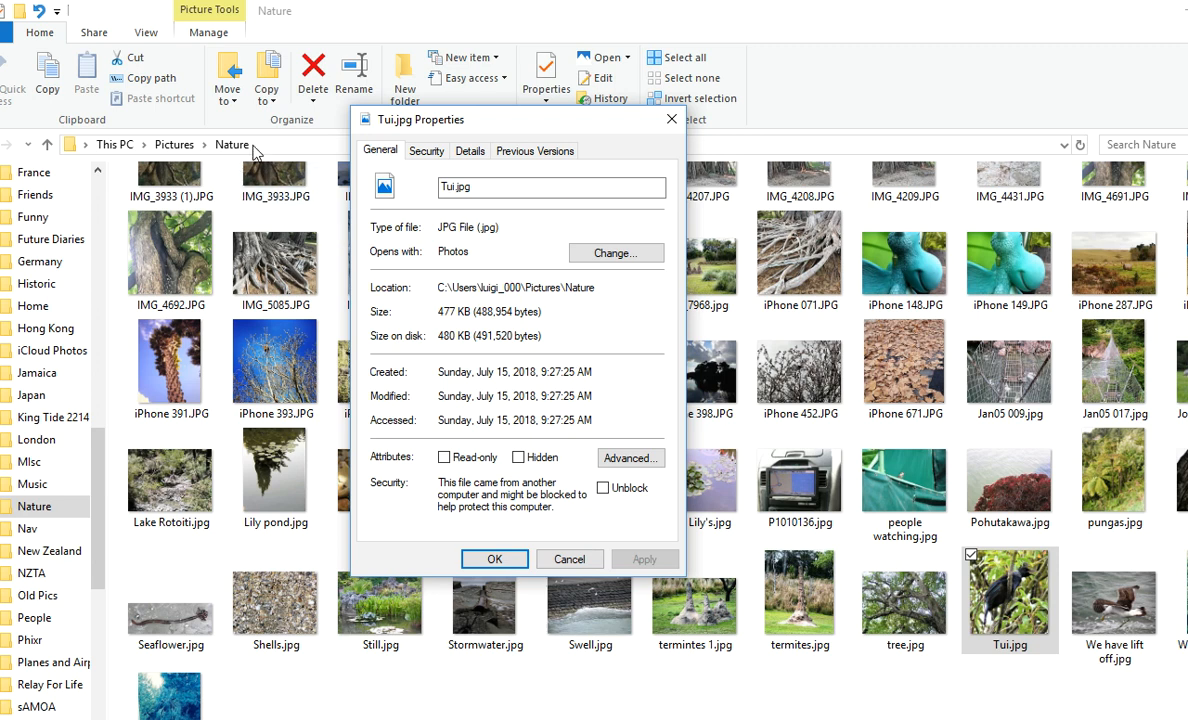
pyautogui.click(469, 152)
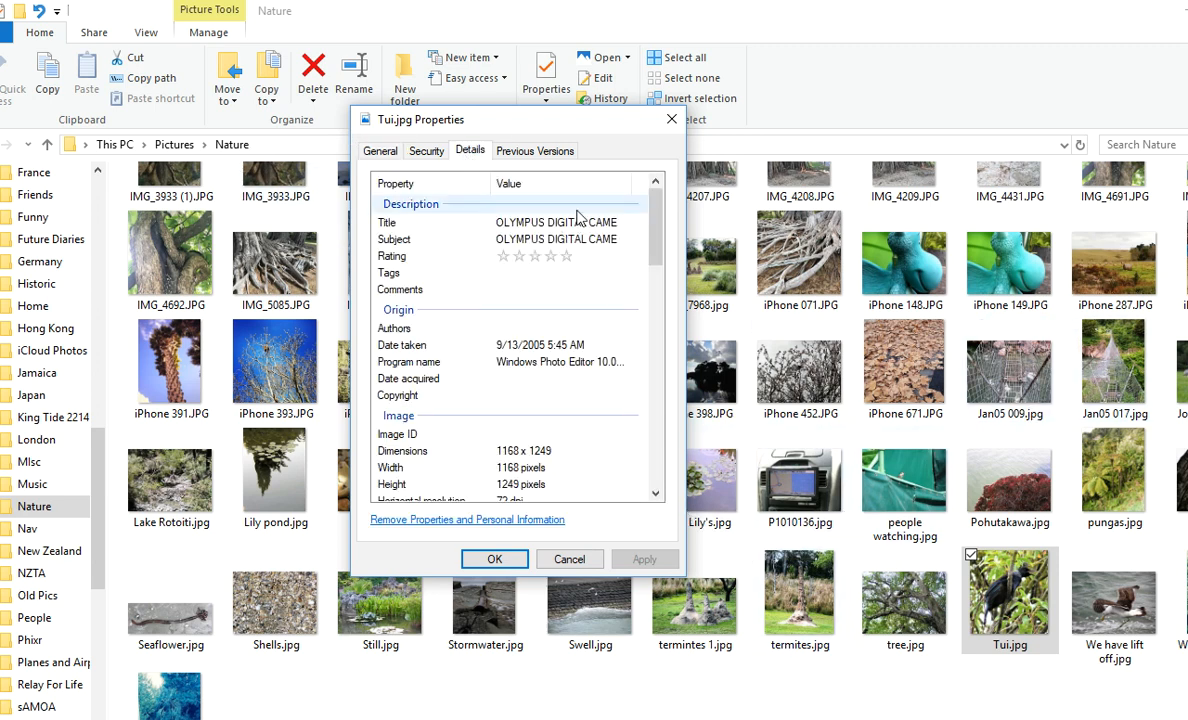
# Step: Set the title of Tui.jpg to "Tui" and its subject to "Tui New Zealand Bellbird"
pyautogui.click(545, 223)
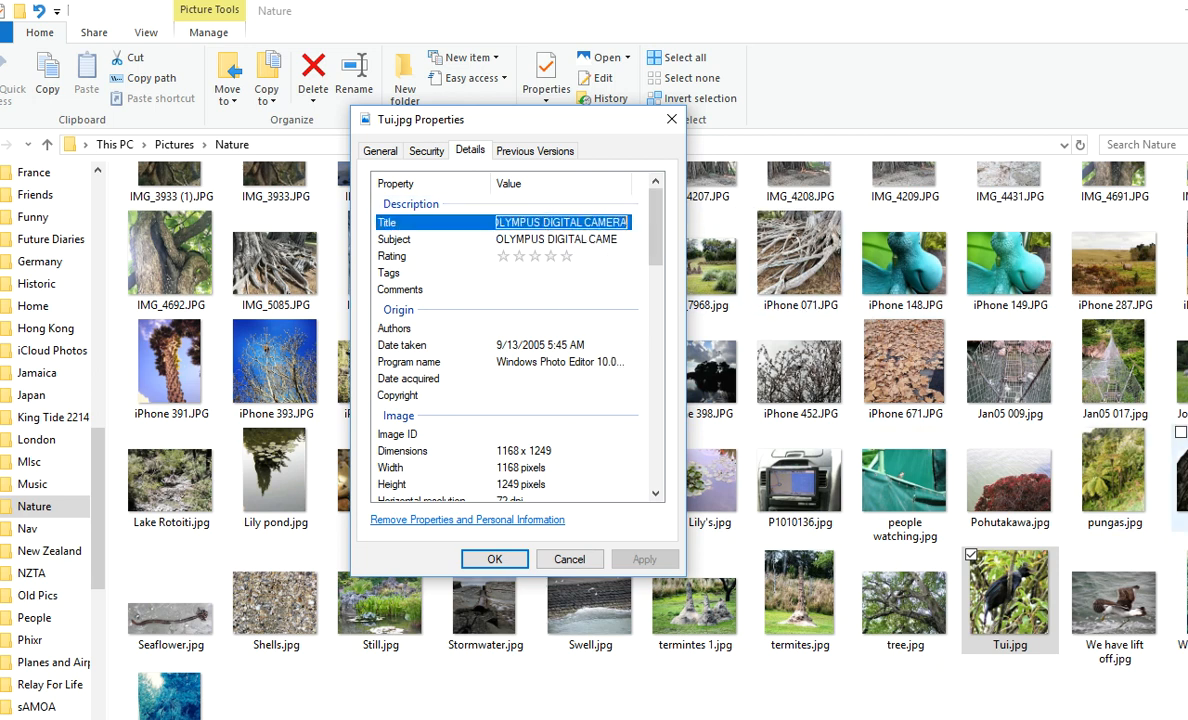
pyautogui.write('Tui')
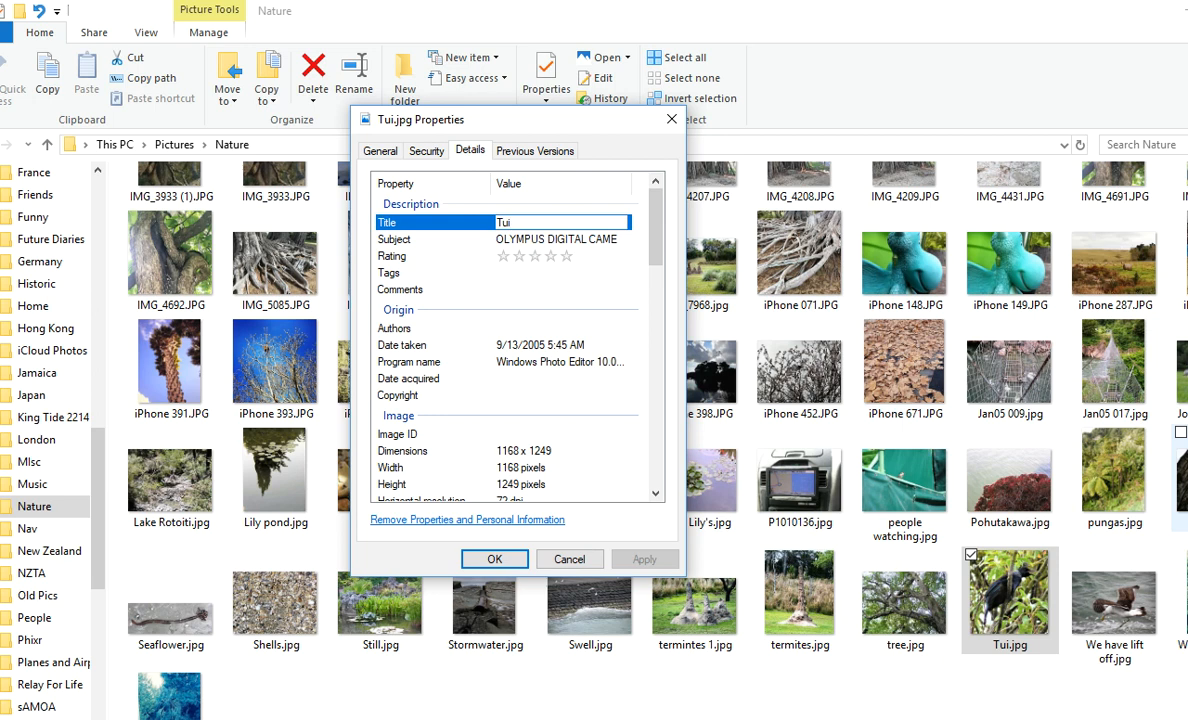
pyautogui.press('Tab')
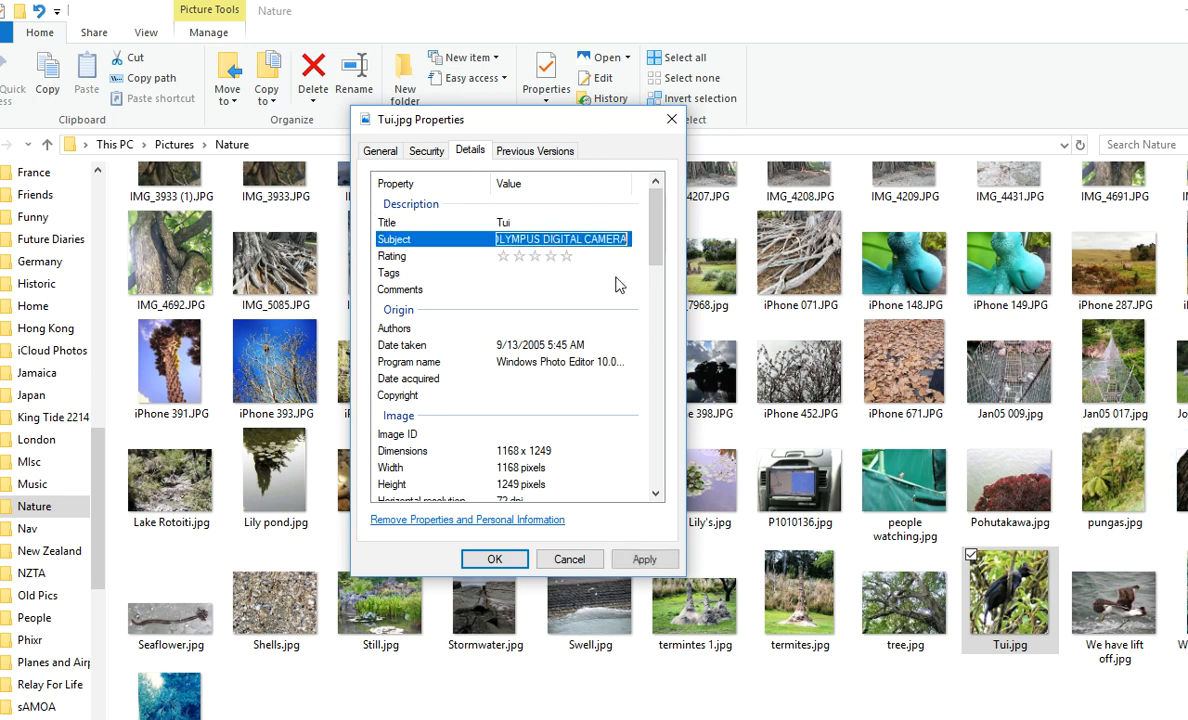
pyautogui.write('Tu9')
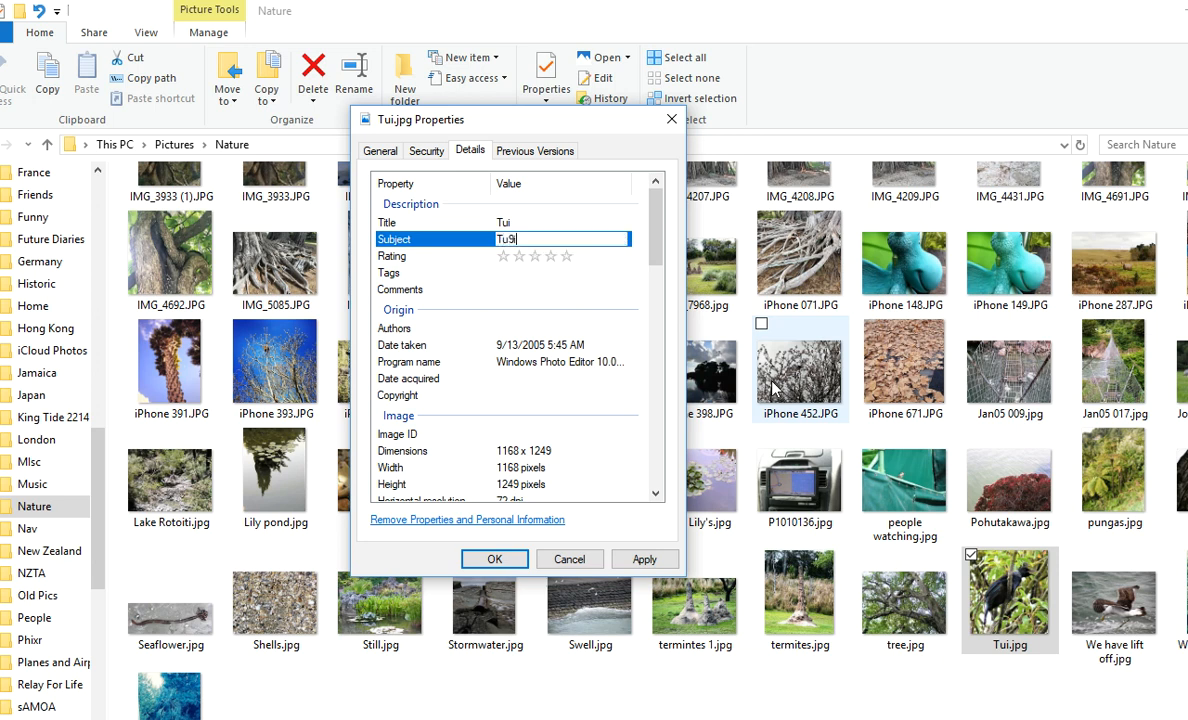
pyautogui.press('BackSpace')
pyautogui.write('i New Zealand Bellbird')
# Step: Tag Tui.jpg with "tui", "bellbird", "nz native bird", "new zealand native bird" and "new zealand songbird"
pyautogui.click(541, 273)
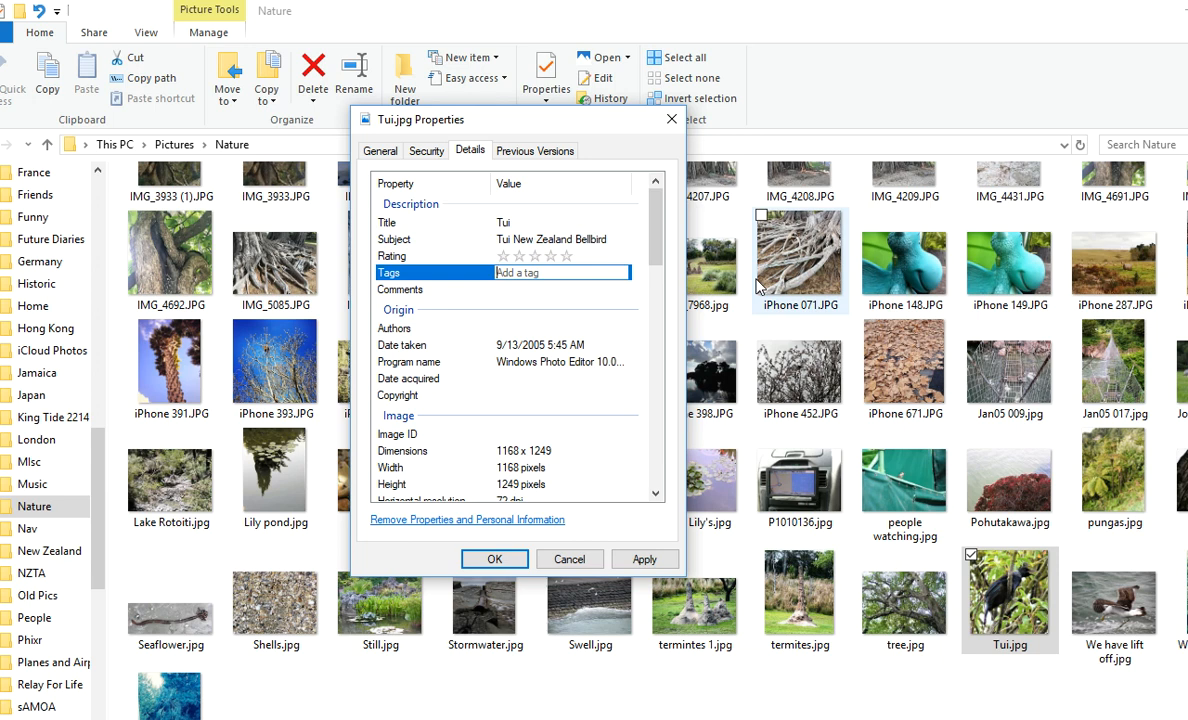
pyautogui.write('tui; bellbird; nz')
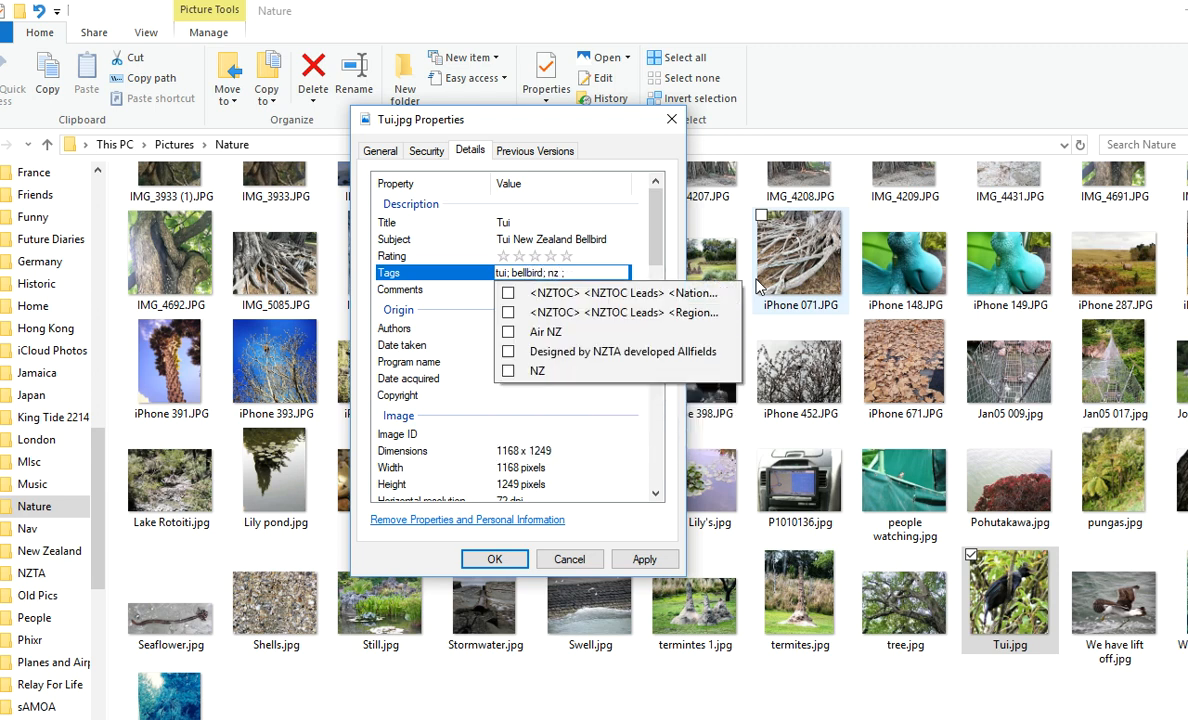
pyautogui.write(' native bird')
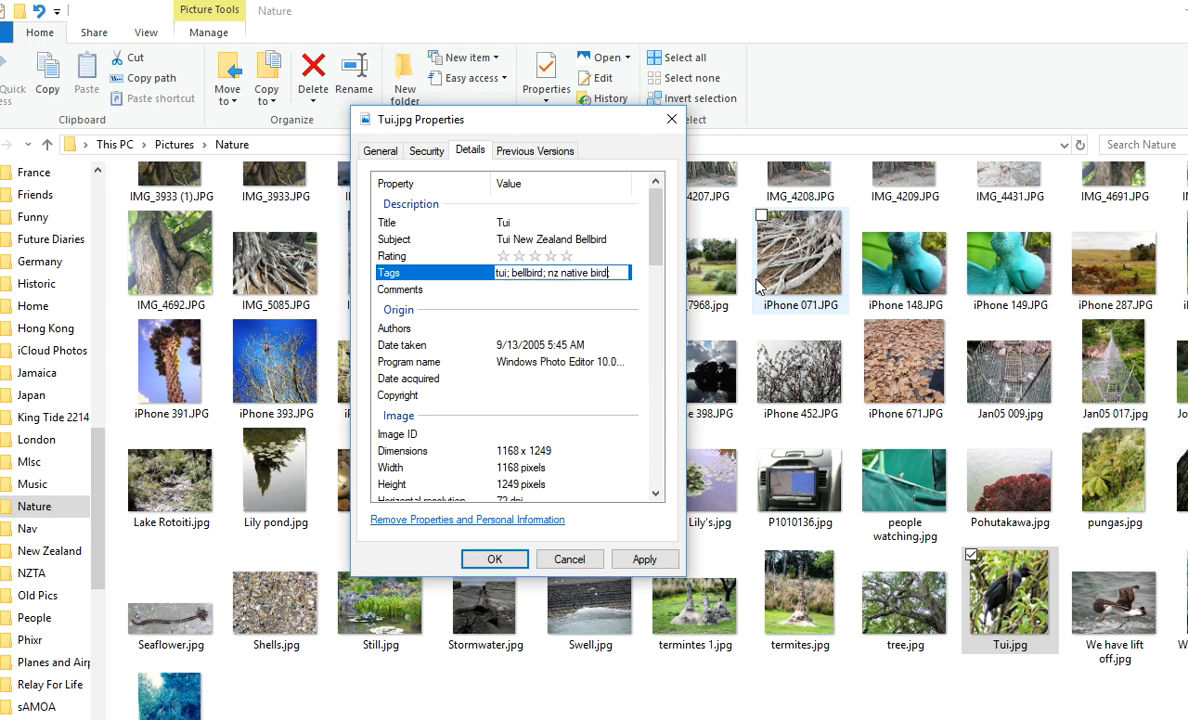
pyautogui.write(';')
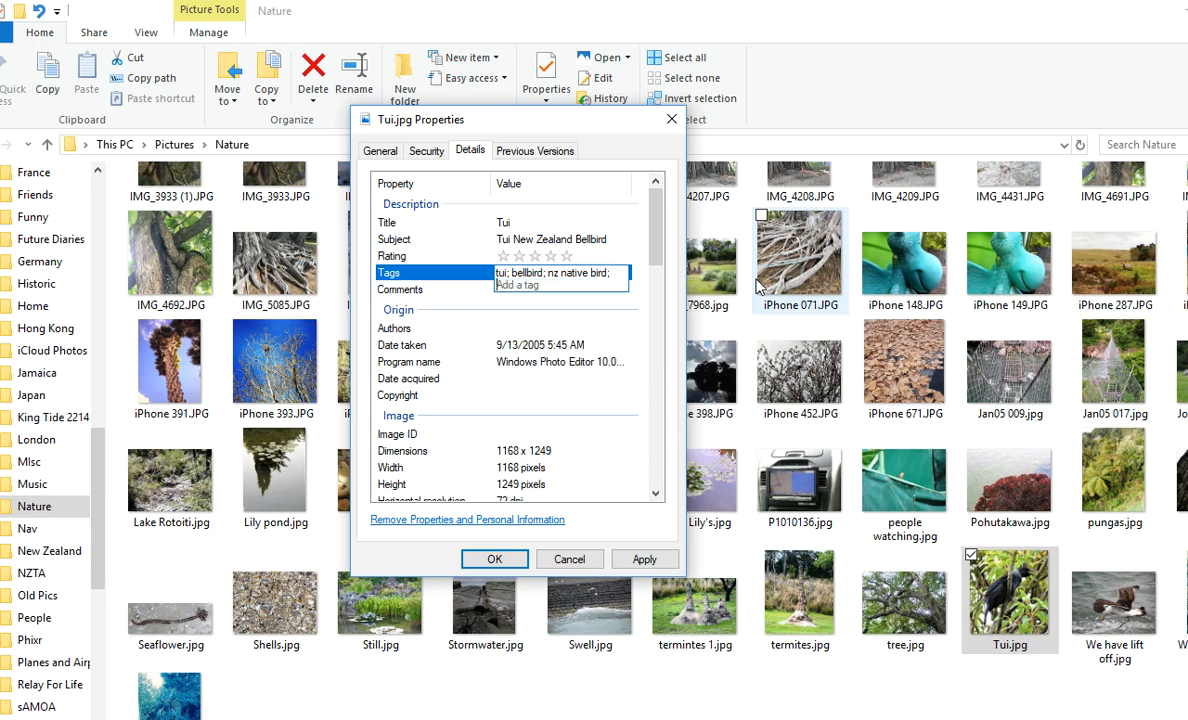
pyautogui.write(' new ze')
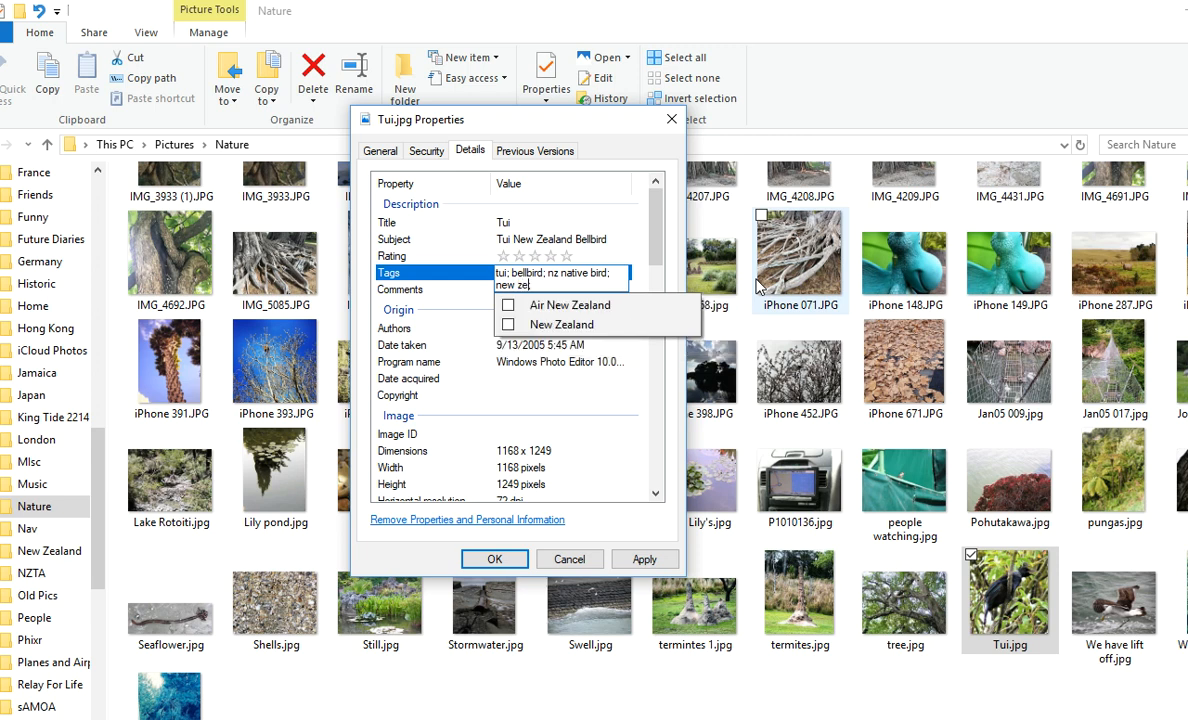
pyautogui.write('aland native ')
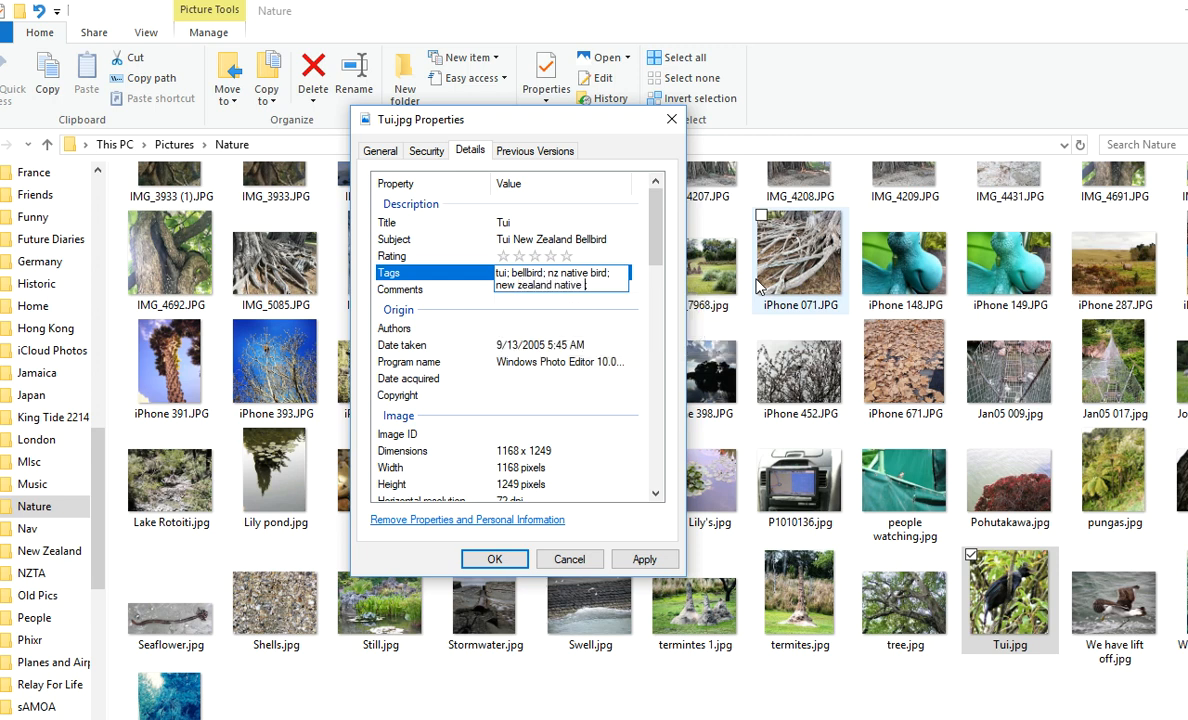
pyautogui.write('bird; ')
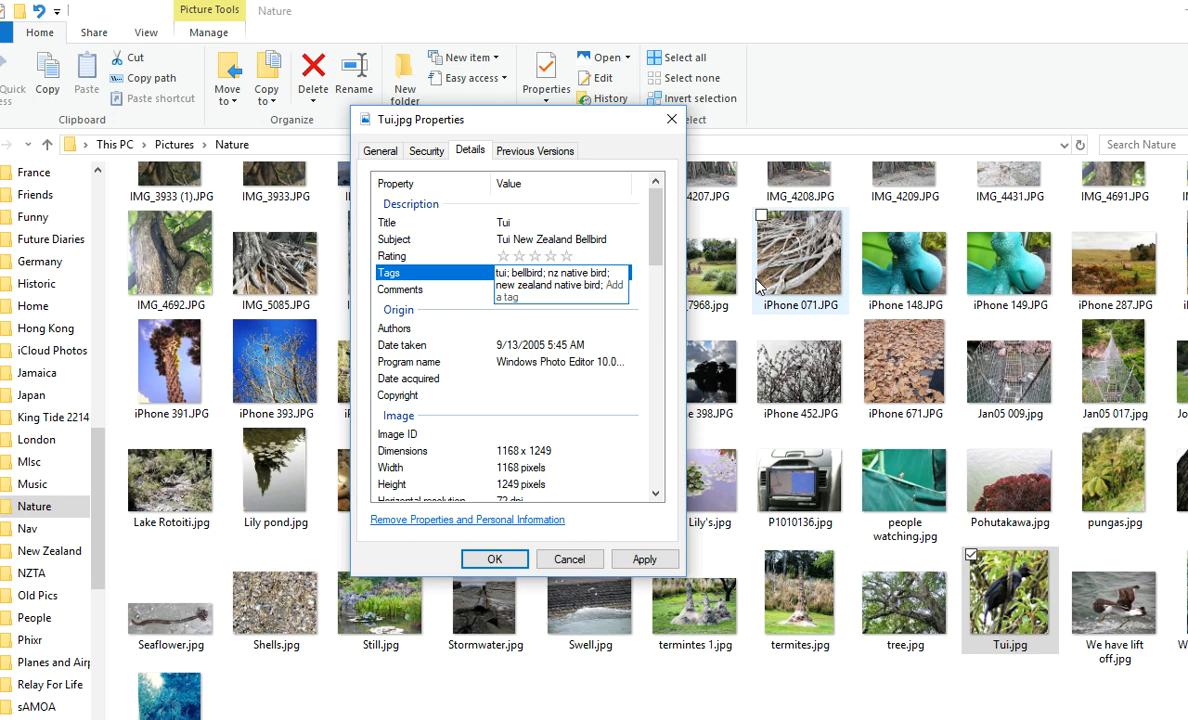
pyautogui.write('new zealand ')
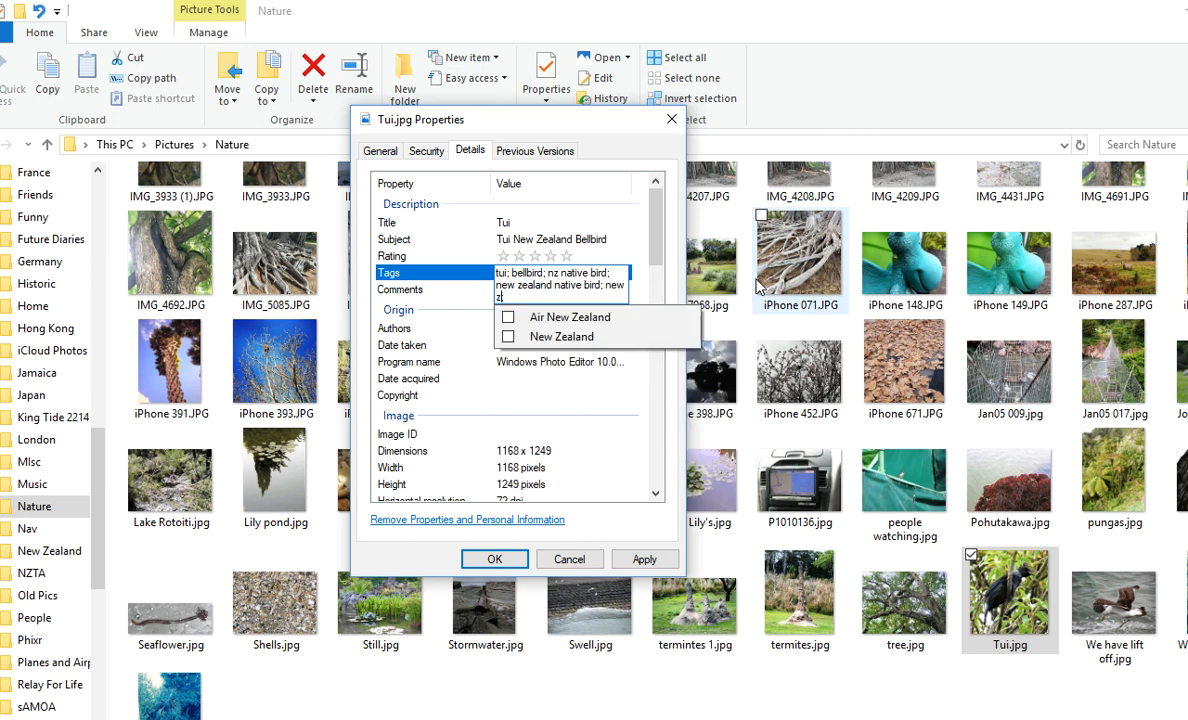
pyautogui.write('songbird;')
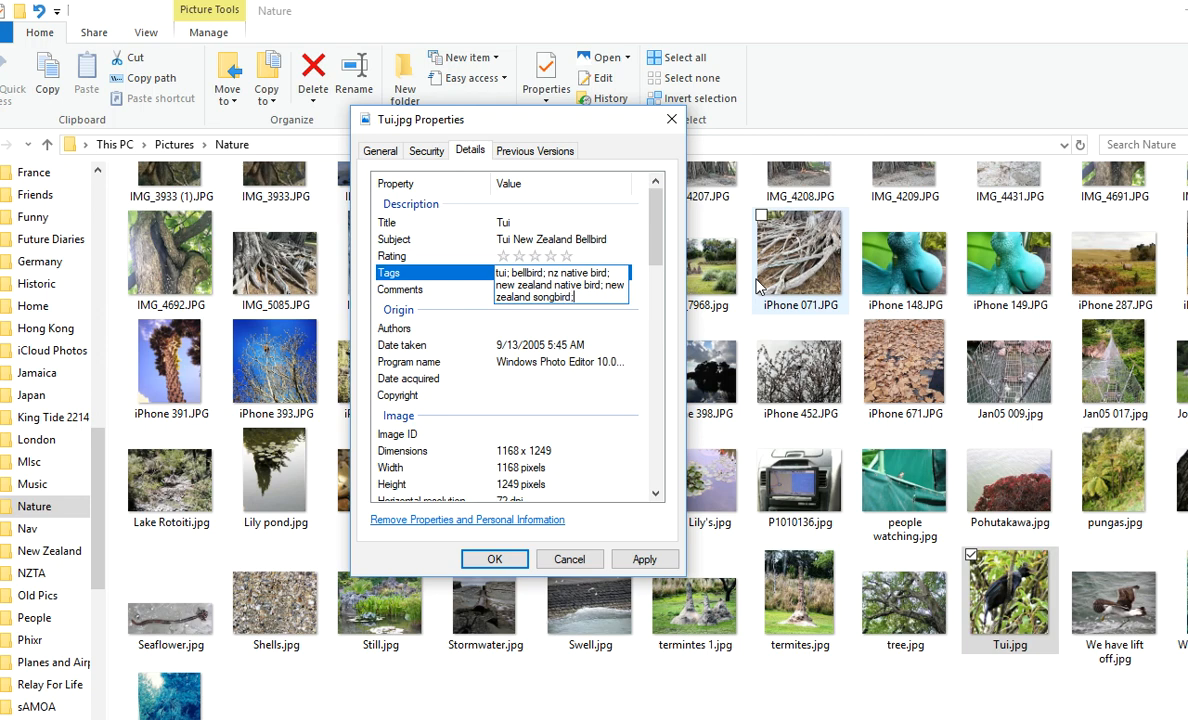
# Step: Add the suggested bird tags "angry birds", "baby birds", "bird", "birds", "what do baby birds eat" and "what to feed a baby bird"
pyautogui.write(' bid;')
pyautogui.press('BackSpace')
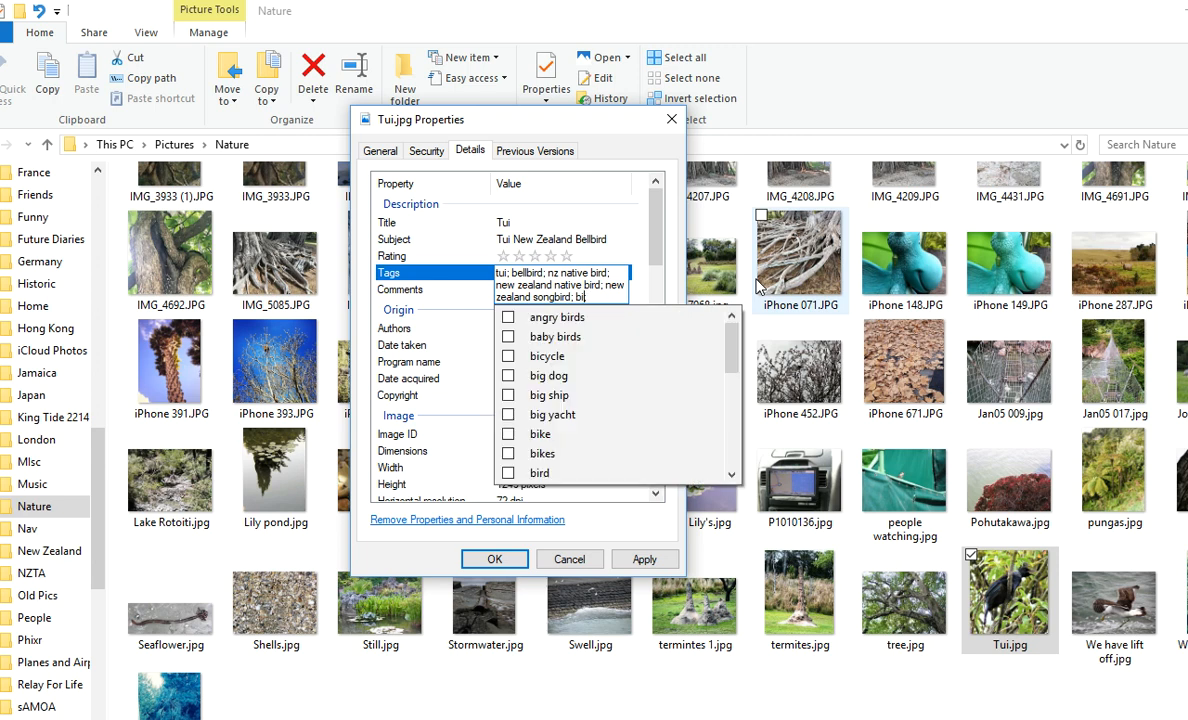
pyautogui.write('rd')
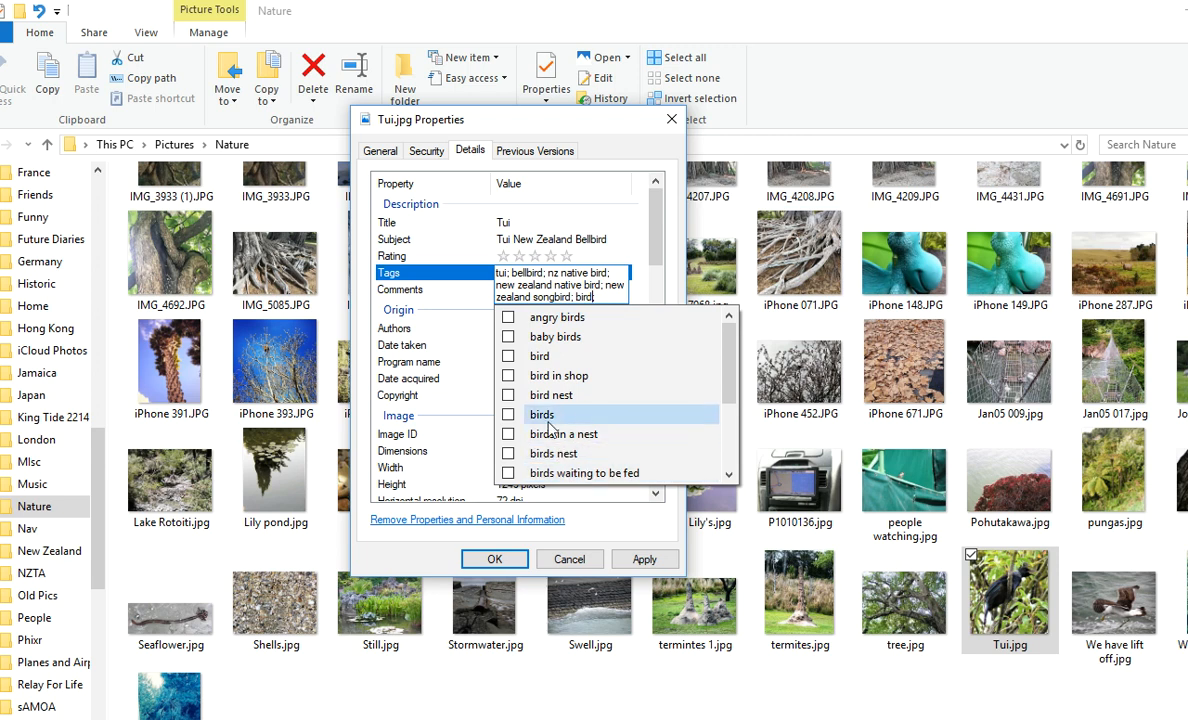
pyautogui.click(508, 318)
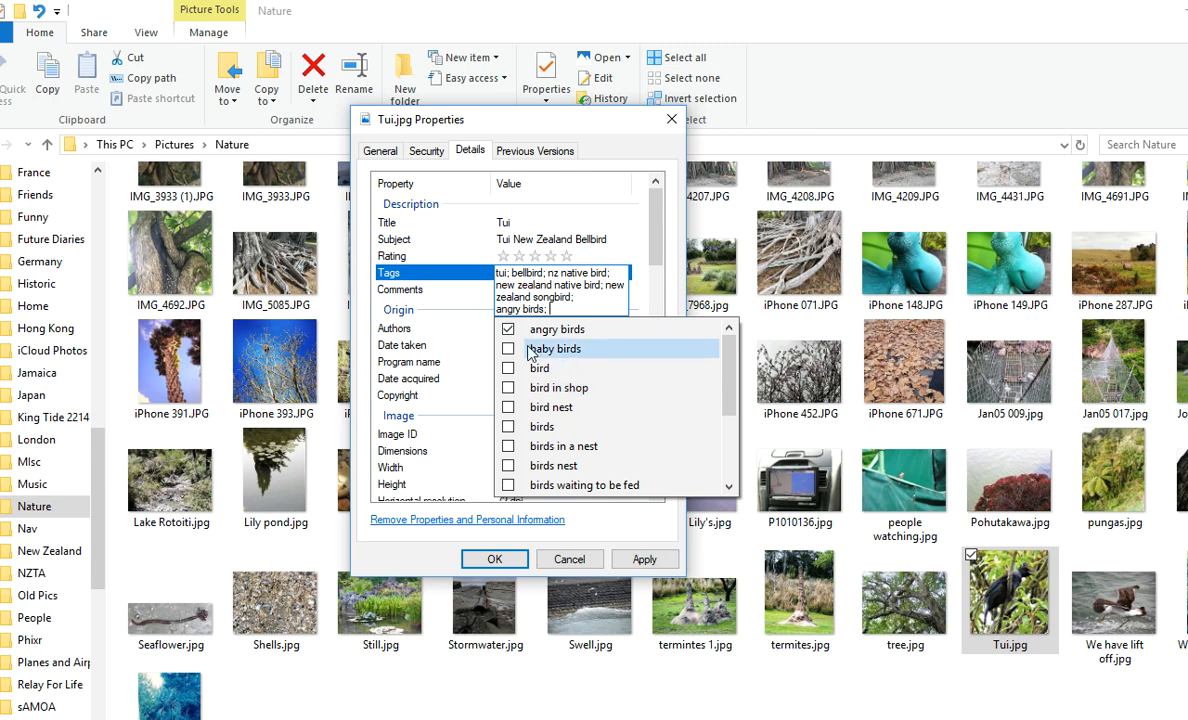
pyautogui.click(508, 349)
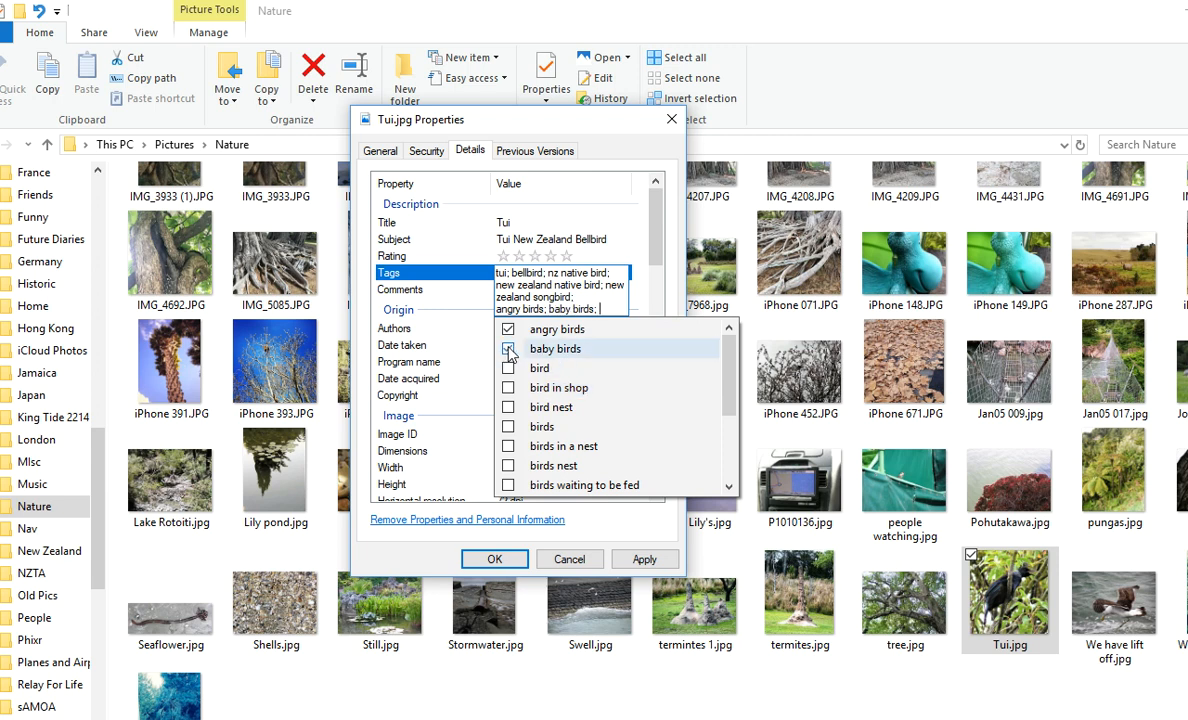
pyautogui.click(509, 367)
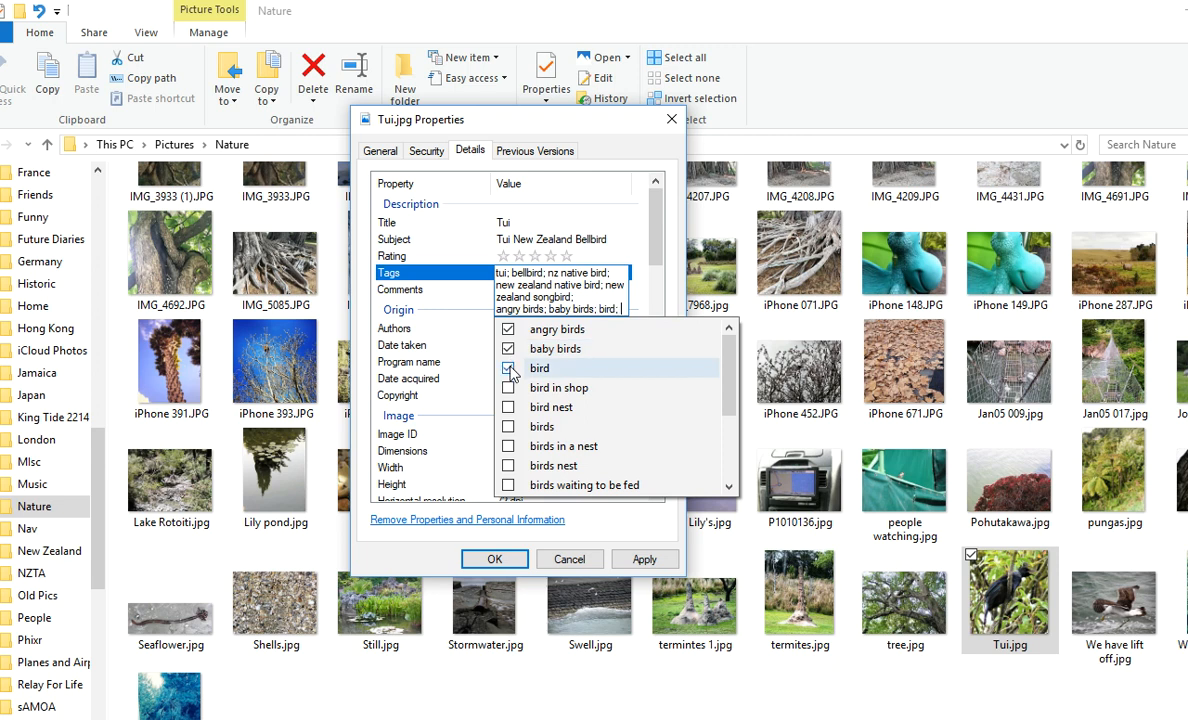
pyautogui.click(508, 426)
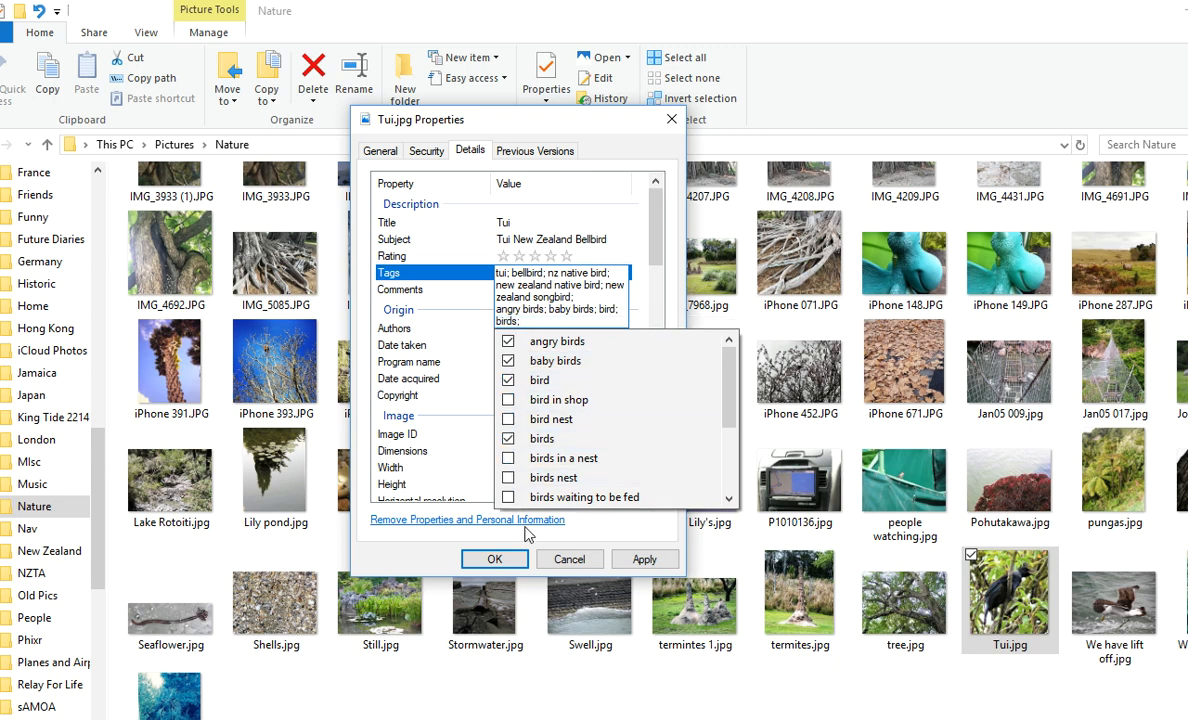
pyautogui.moveTo(732, 401); pyautogui.dragTo(733, 485)
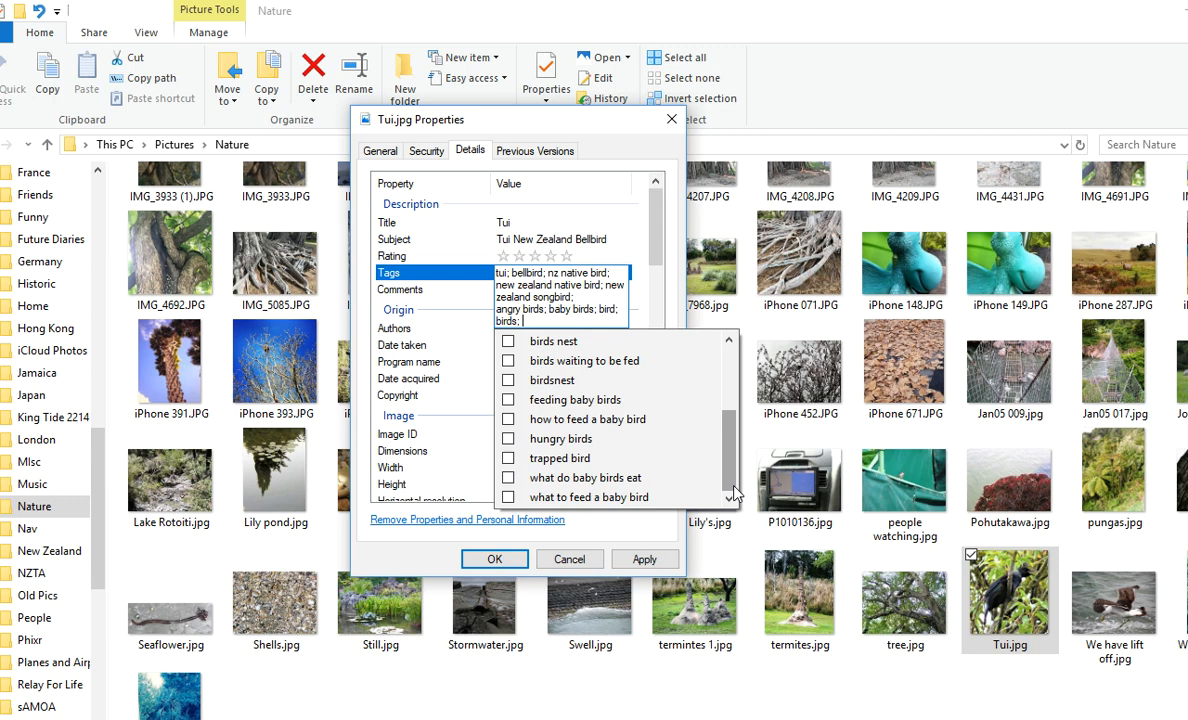
pyautogui.click(508, 509)
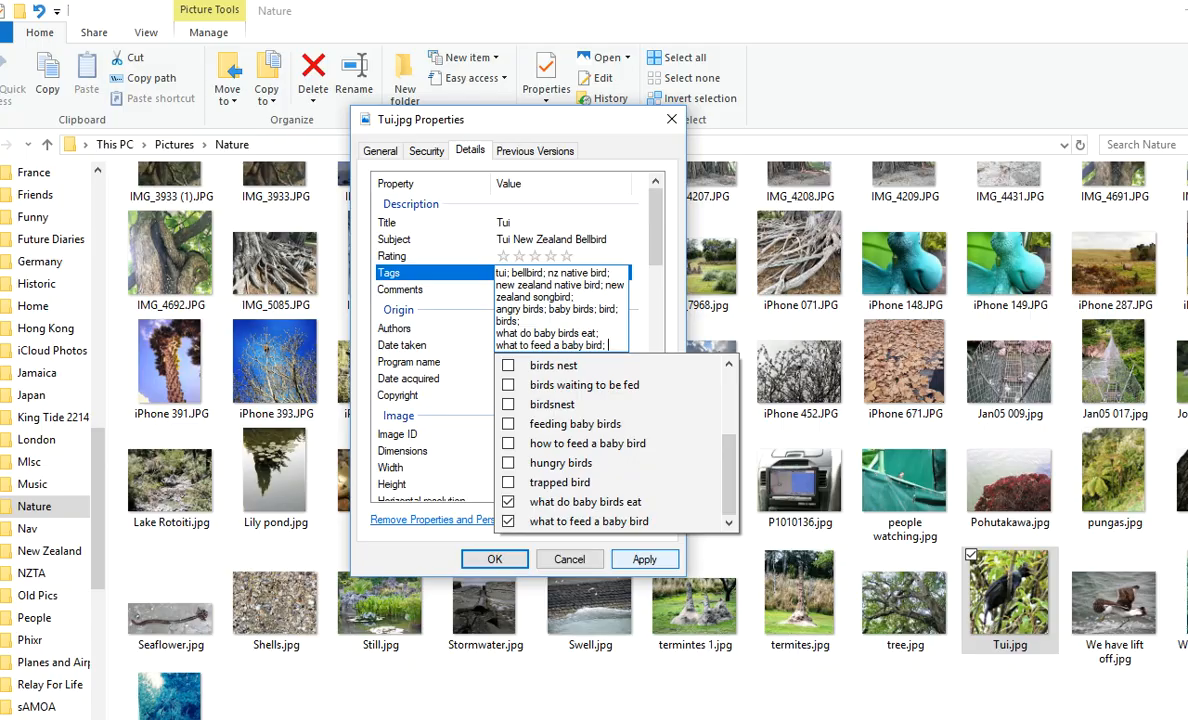
# Step: Switch to Ubersuggest in the browser and look up keyword ideas for "tui new zealand bellbird"
pyautogui.click(300, 717)
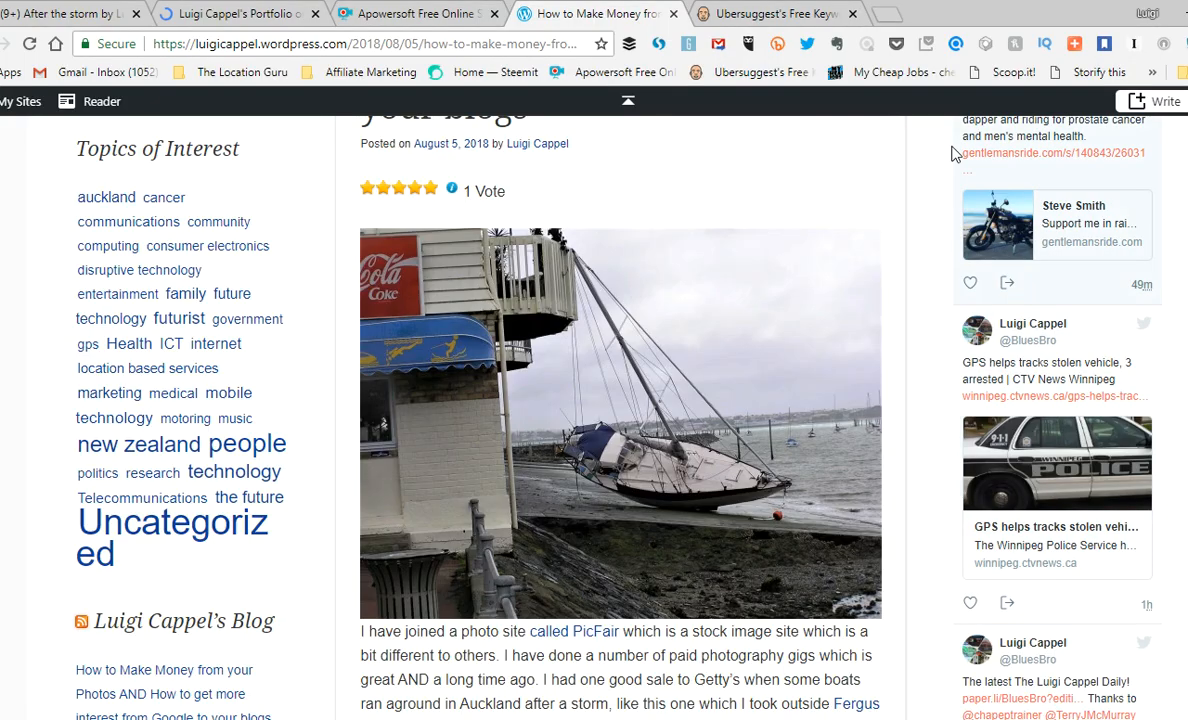
pyautogui.click(768, 17)
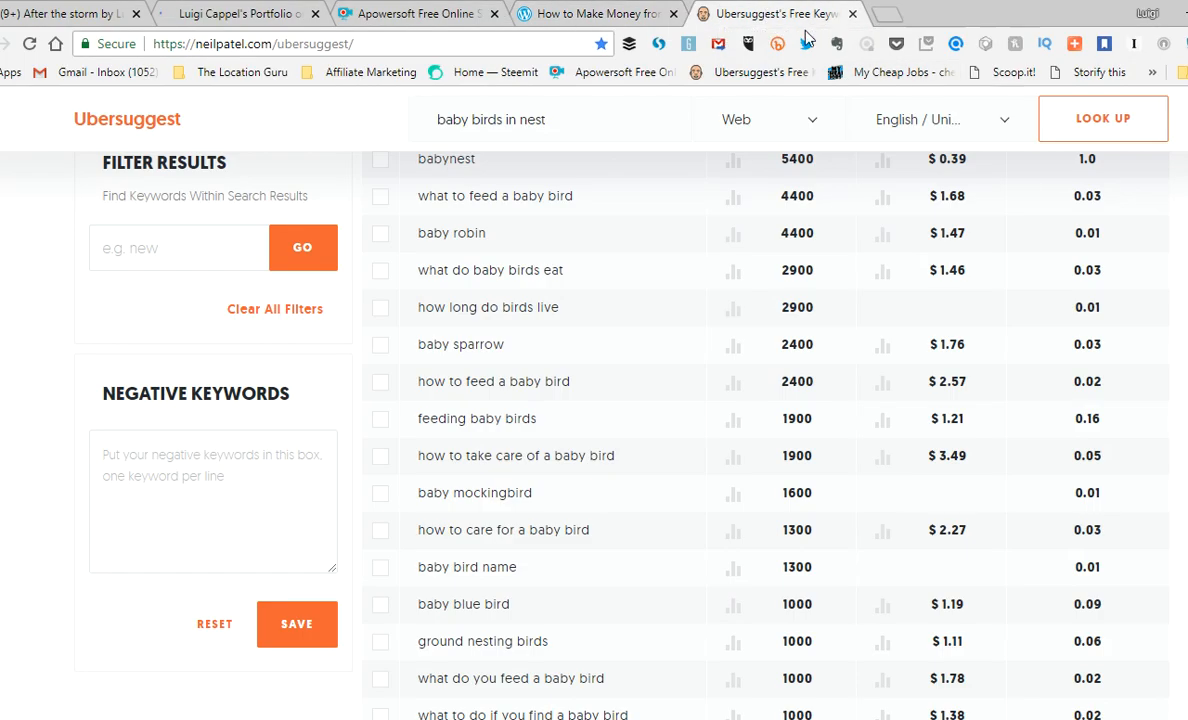
pyautogui.scroll(10, 650, 549)
pyautogui.scroll(3, 645, 549)
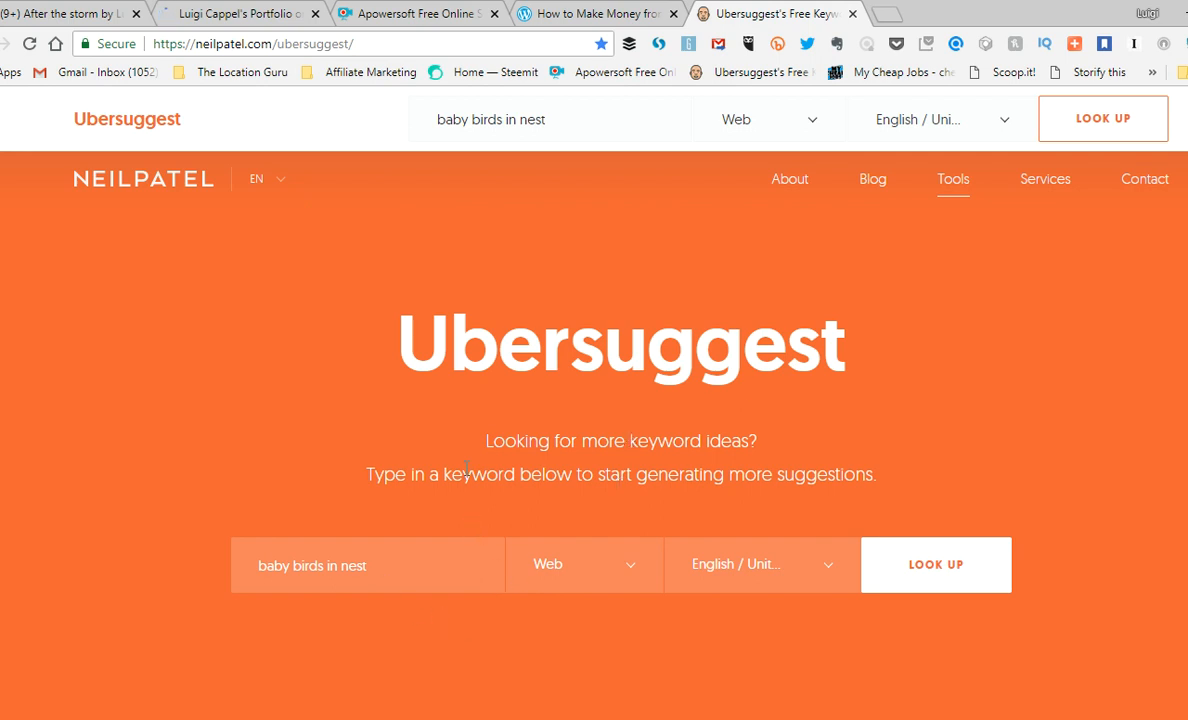
pyautogui.moveTo(387, 570); pyautogui.dragTo(151, 573)
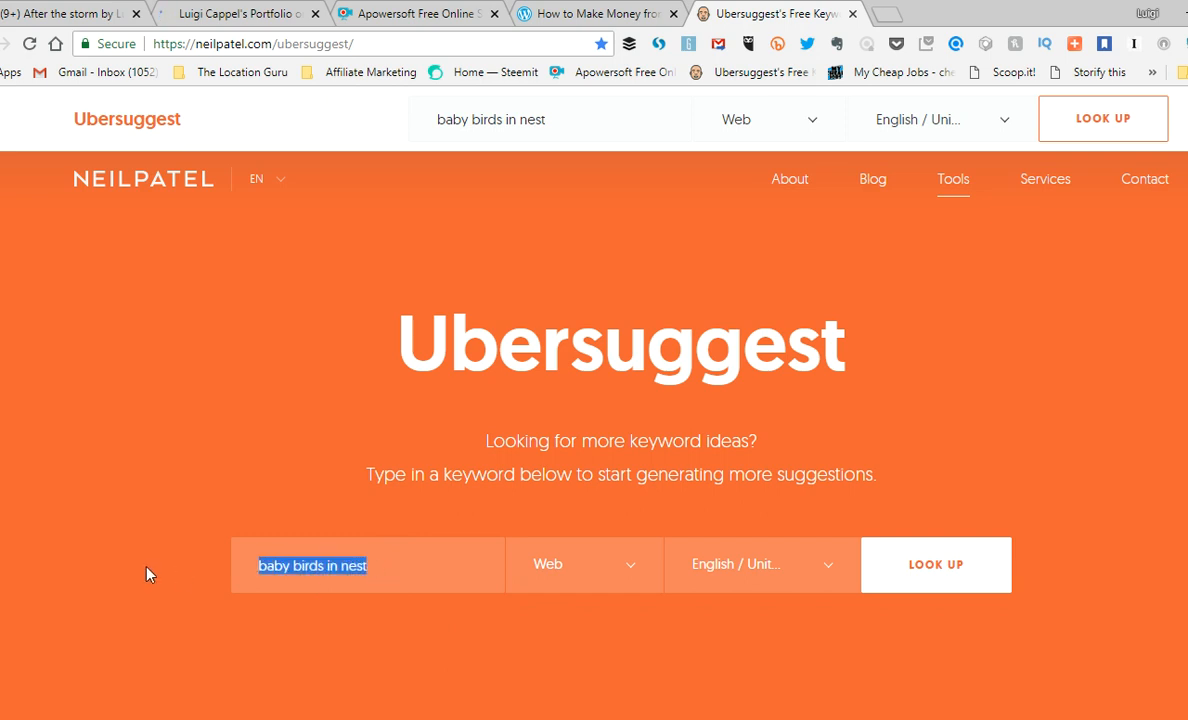
pyautogui.write('tui')
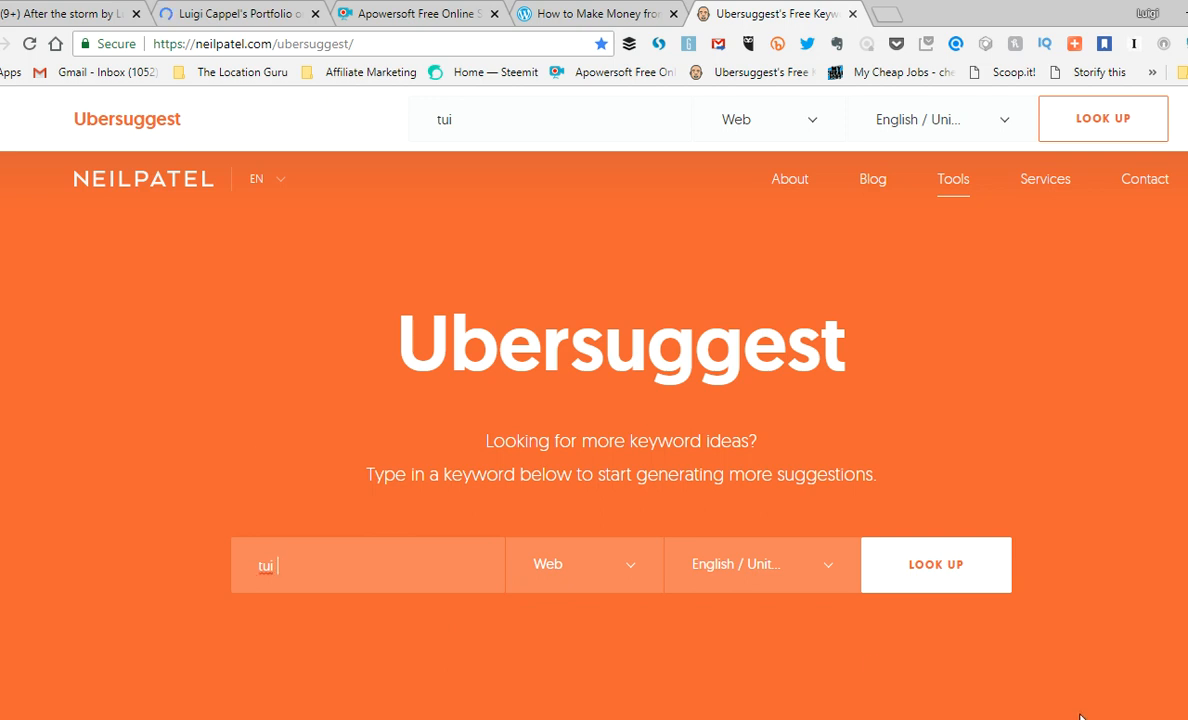
pyautogui.write(' new zealand bellbird')
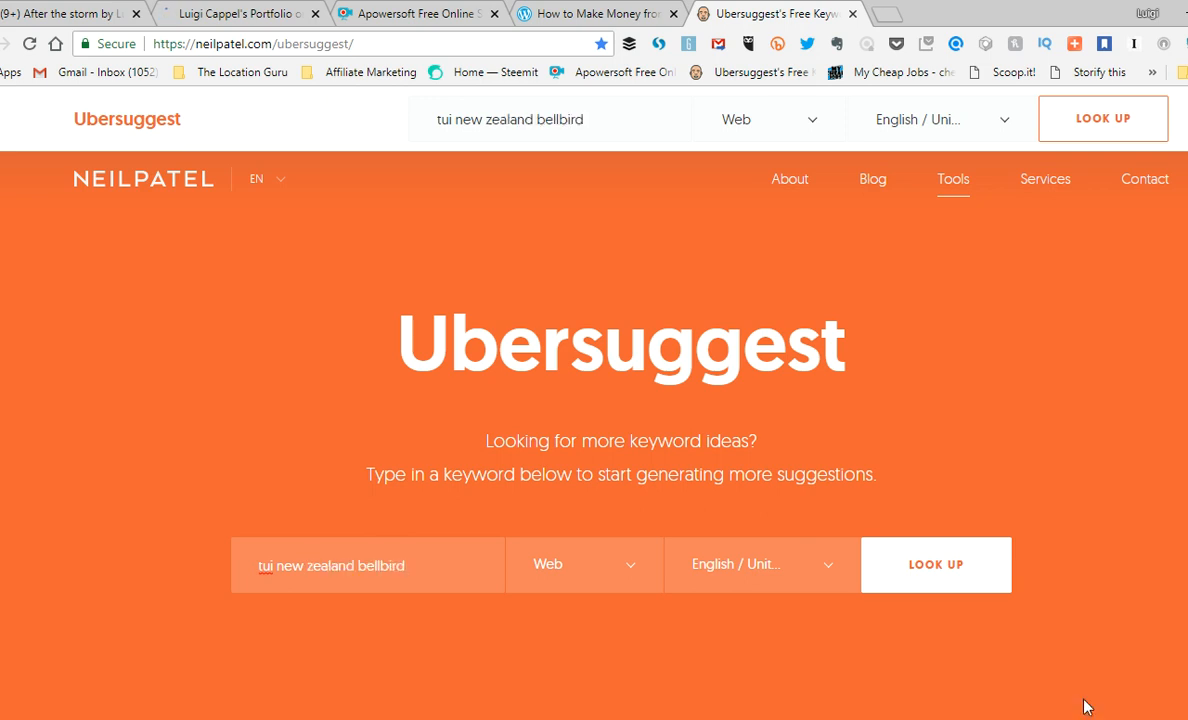
pyautogui.click(915, 555)
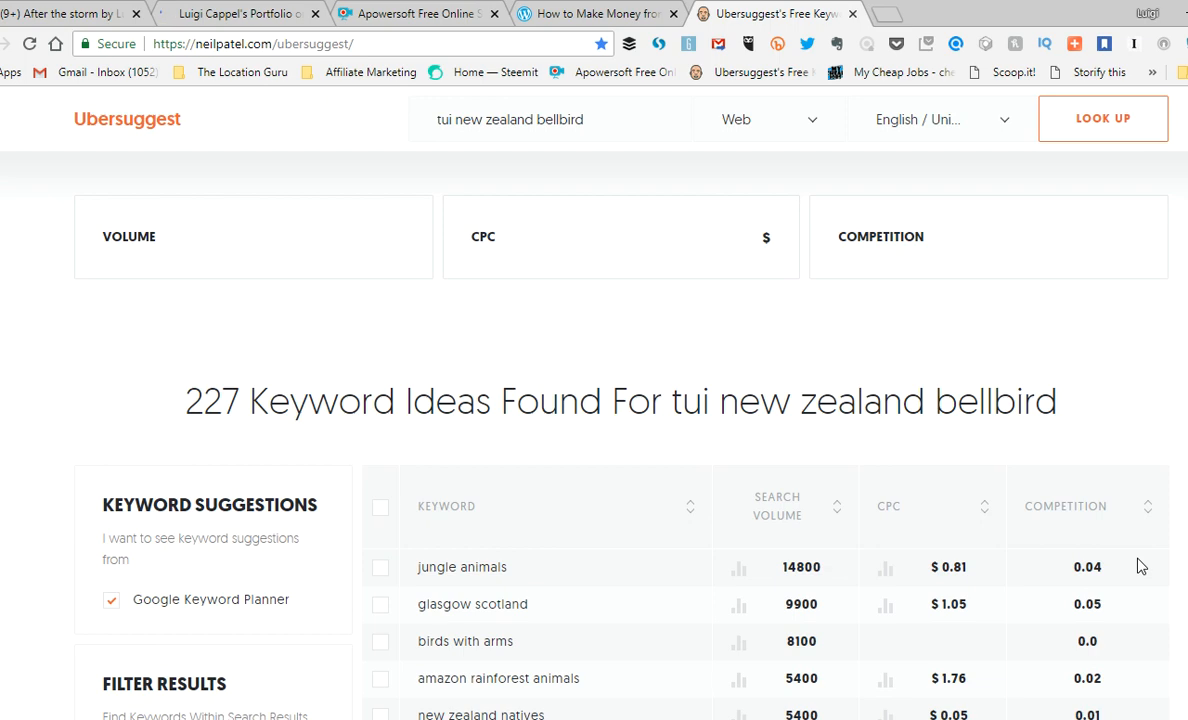
# Step: Review the keyword ideas, then return to Tui.jpg's properties and add the tags "New Zealand Bird" and "New Zealand Native"
pyautogui.scroll(-3, 1141, 567)
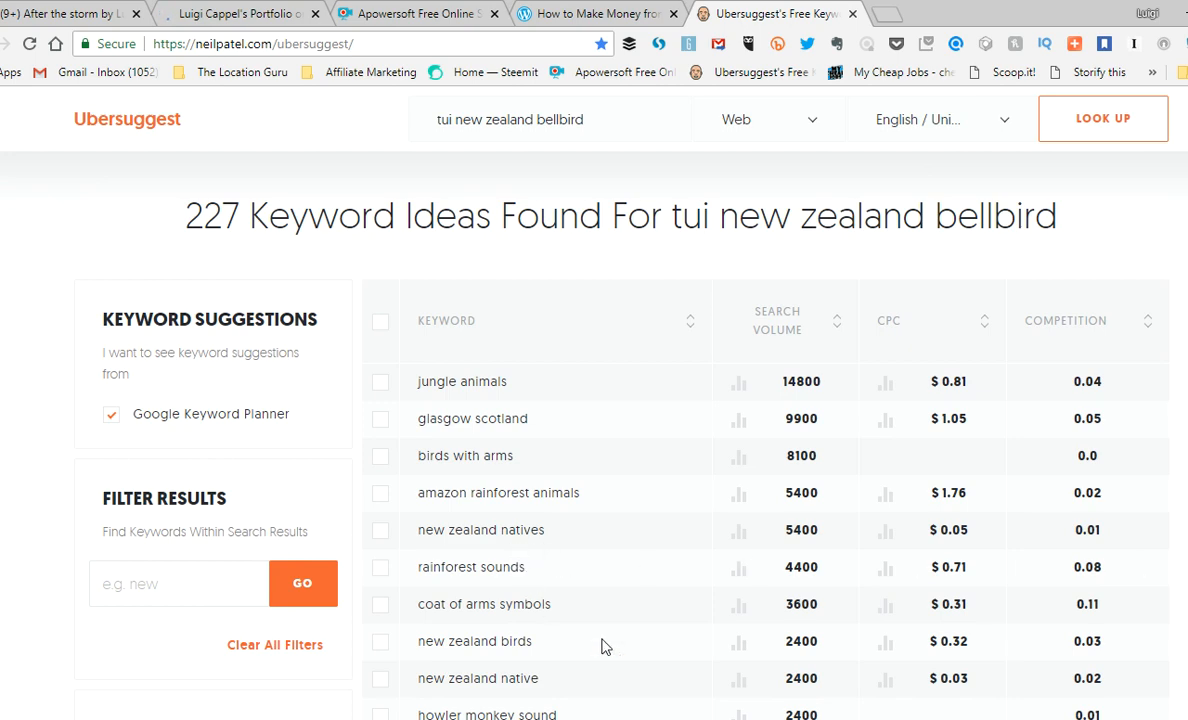
pyautogui.scroll(-3, 663, 644)
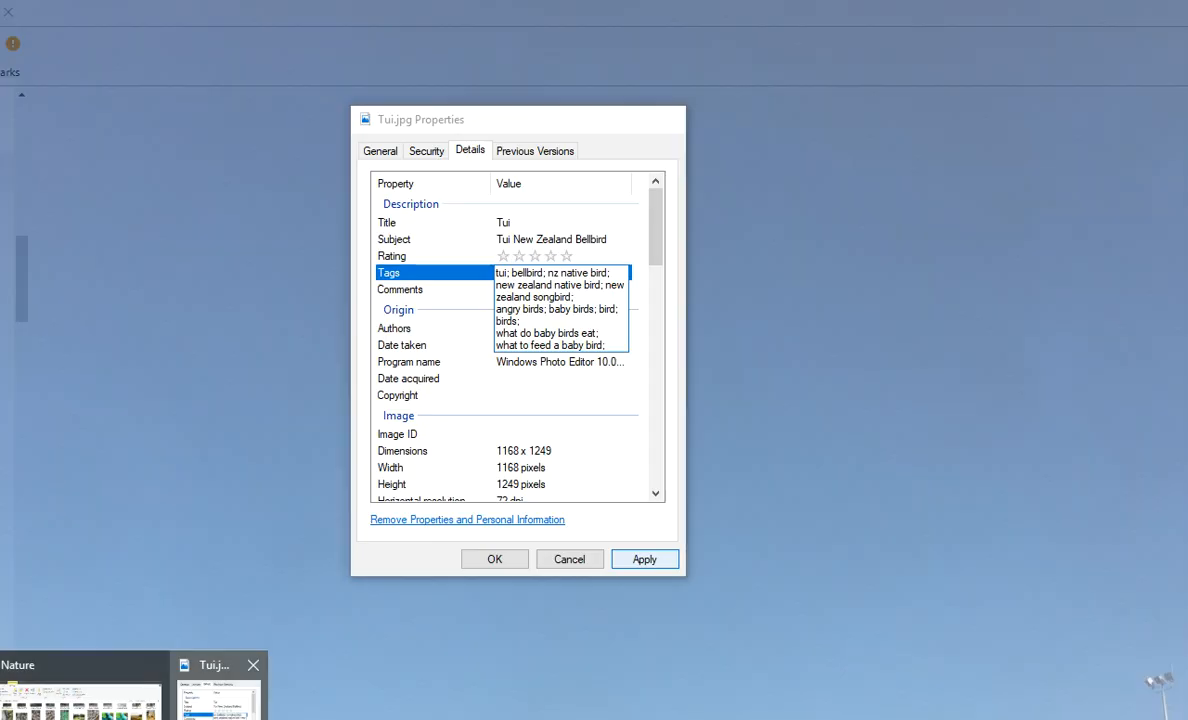
pyautogui.click(212, 680)
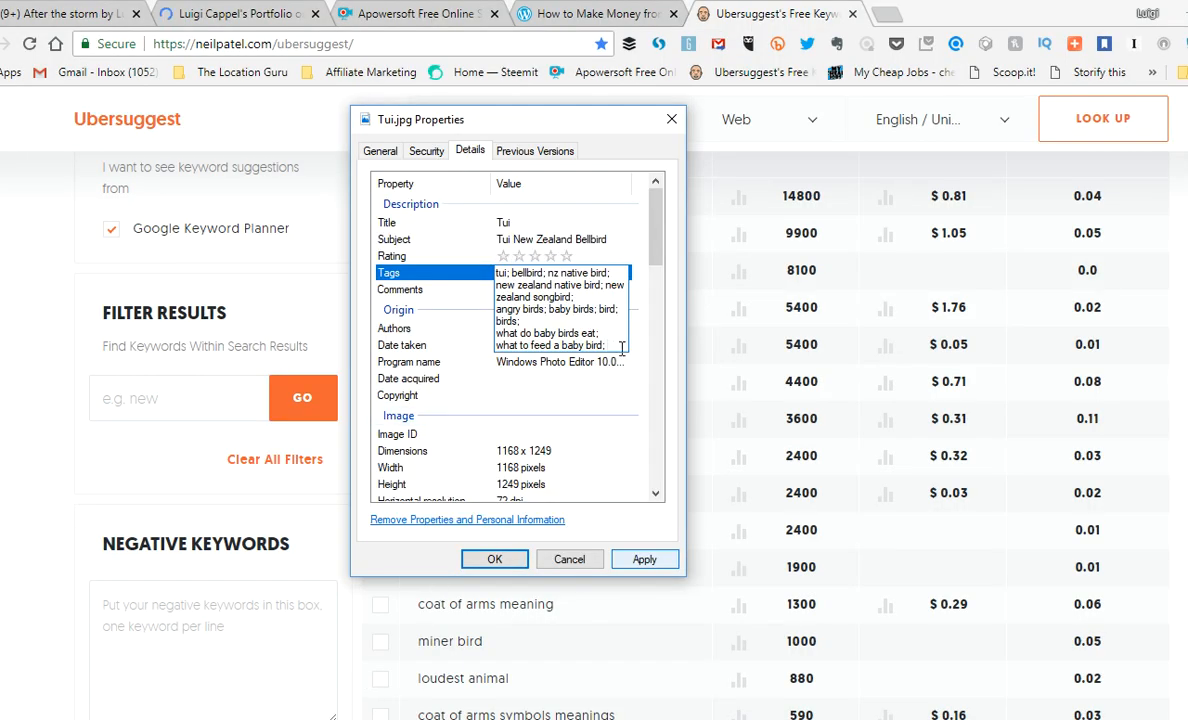
pyautogui.write('New Z')
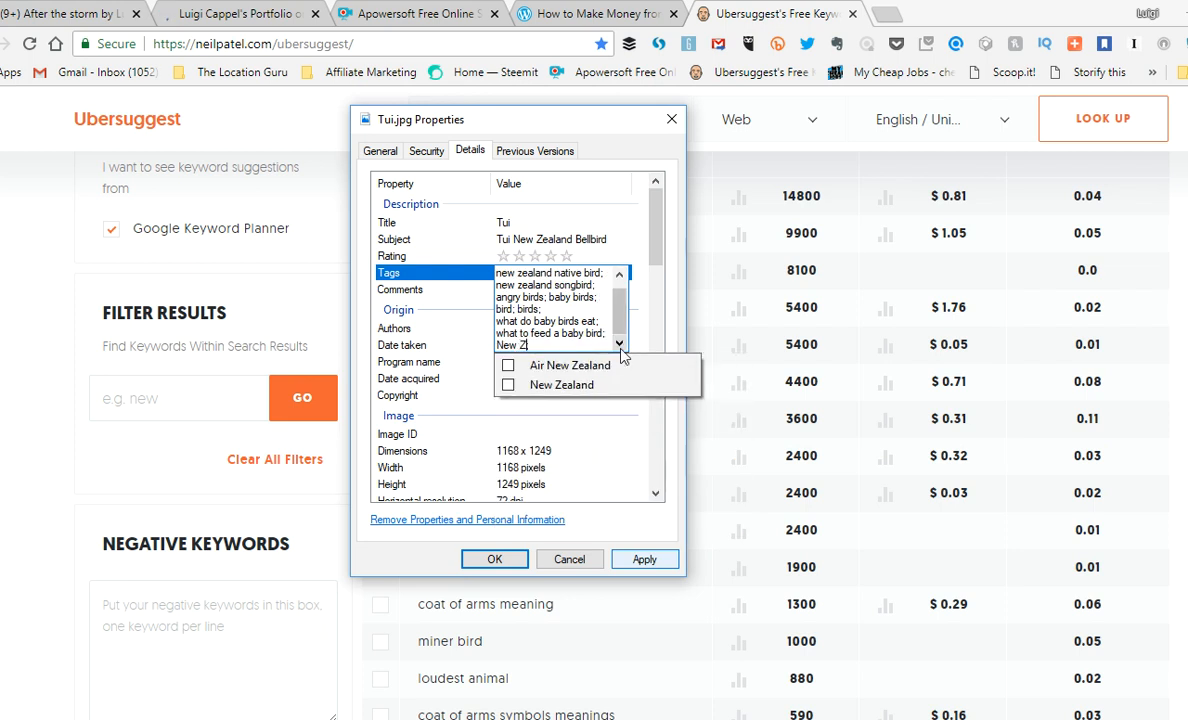
pyautogui.write('ealand Bir')
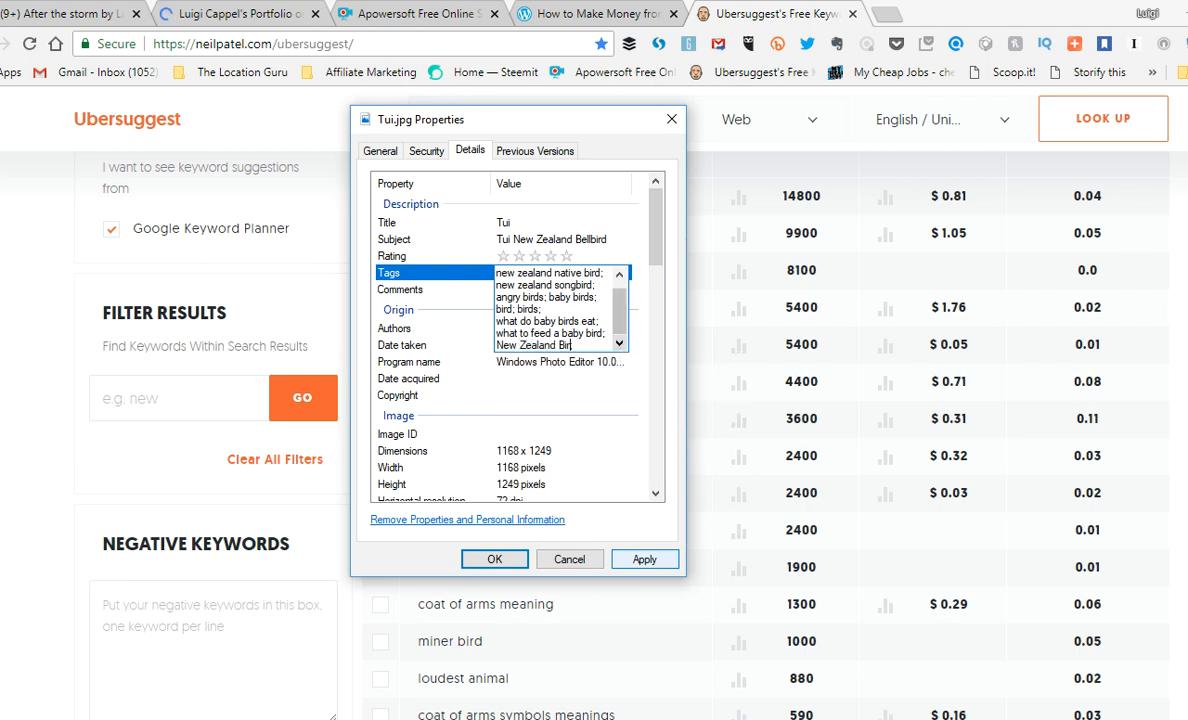
pyautogui.write('d; N')
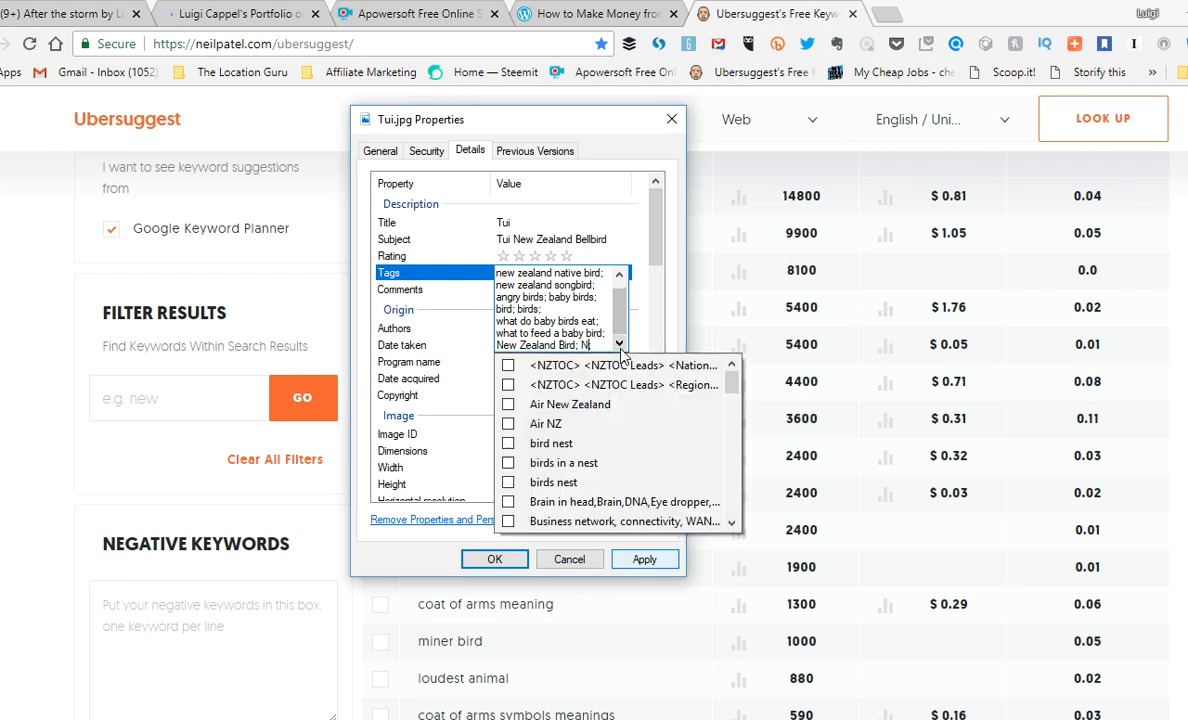
pyautogui.write('ew Zealand;')
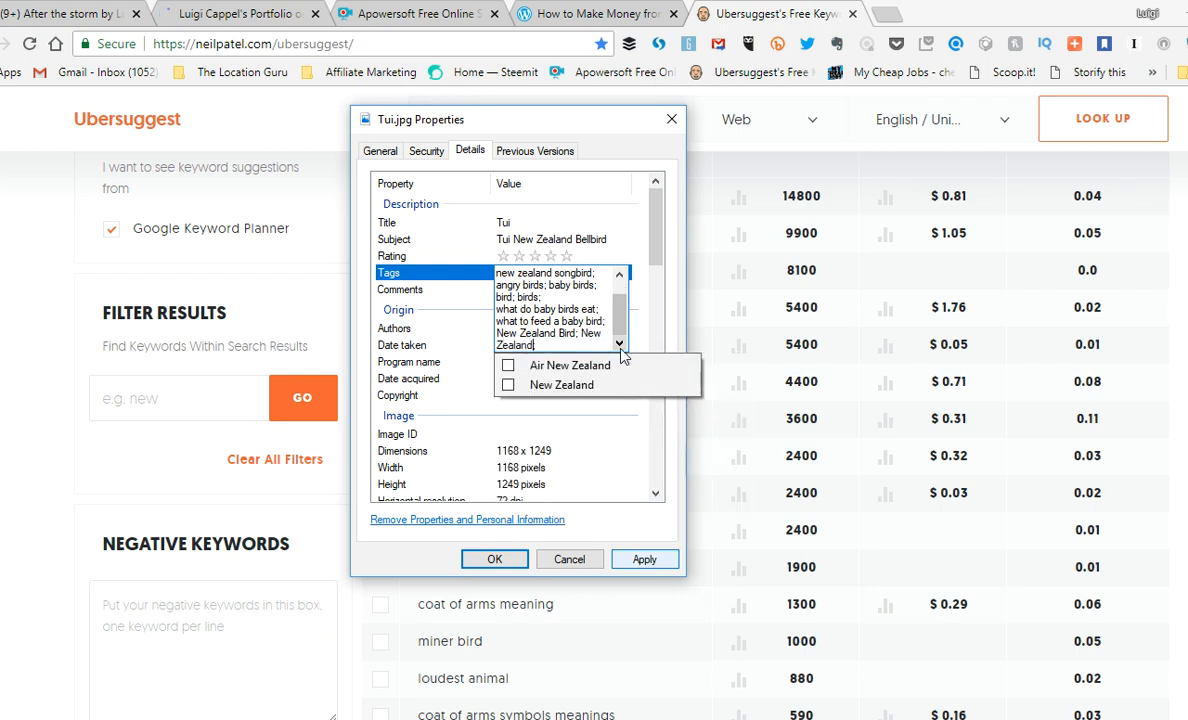
pyautogui.press('BackSpace')
pyautogui.write('Natib')
pyautogui.press('BackSpace')
pyautogui.write('ve')
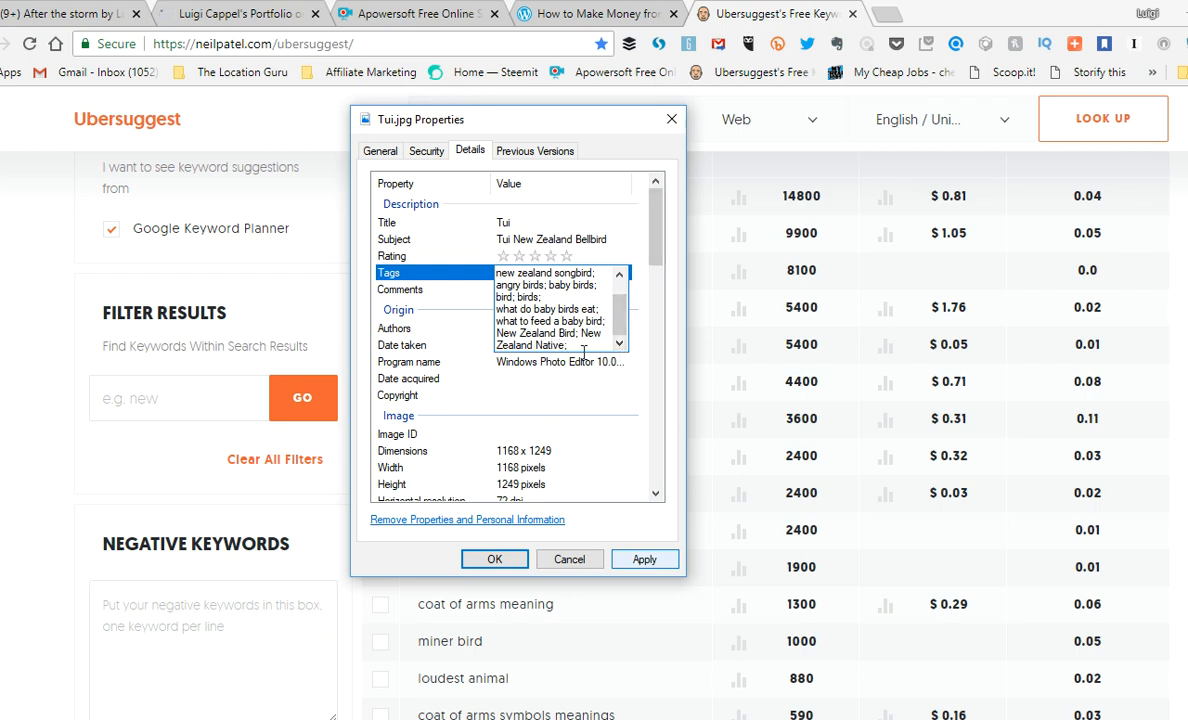
pyautogui.write(';')
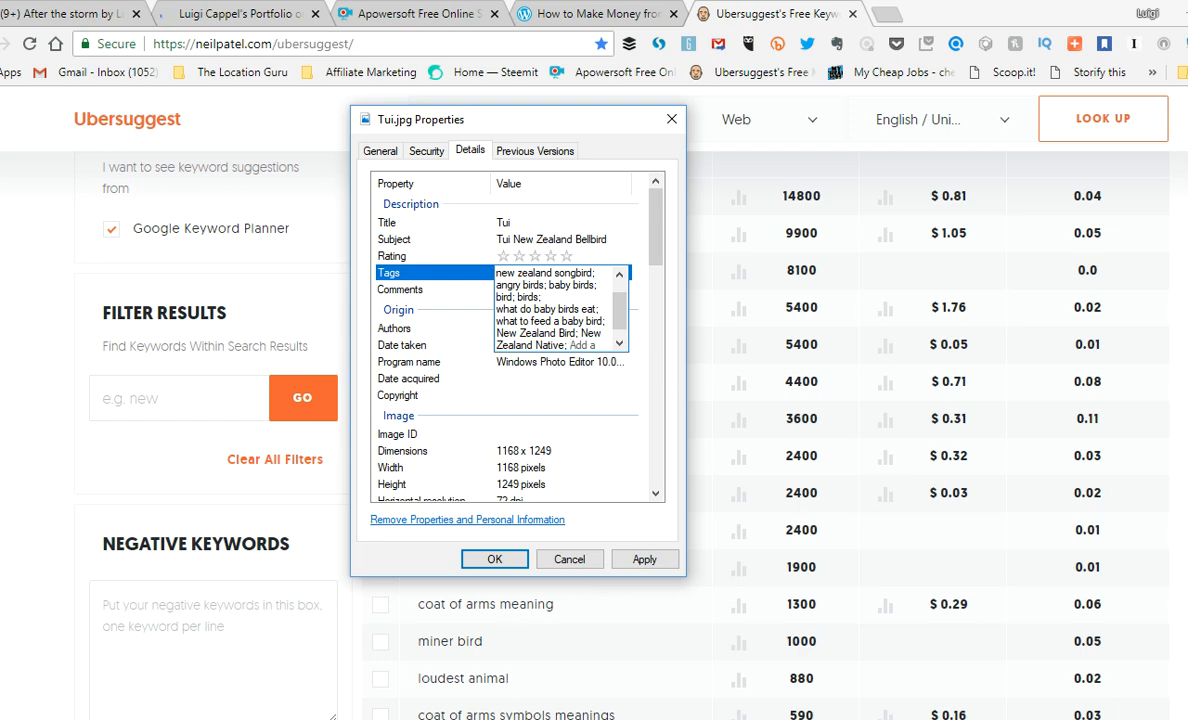
pyautogui.click(494, 559)
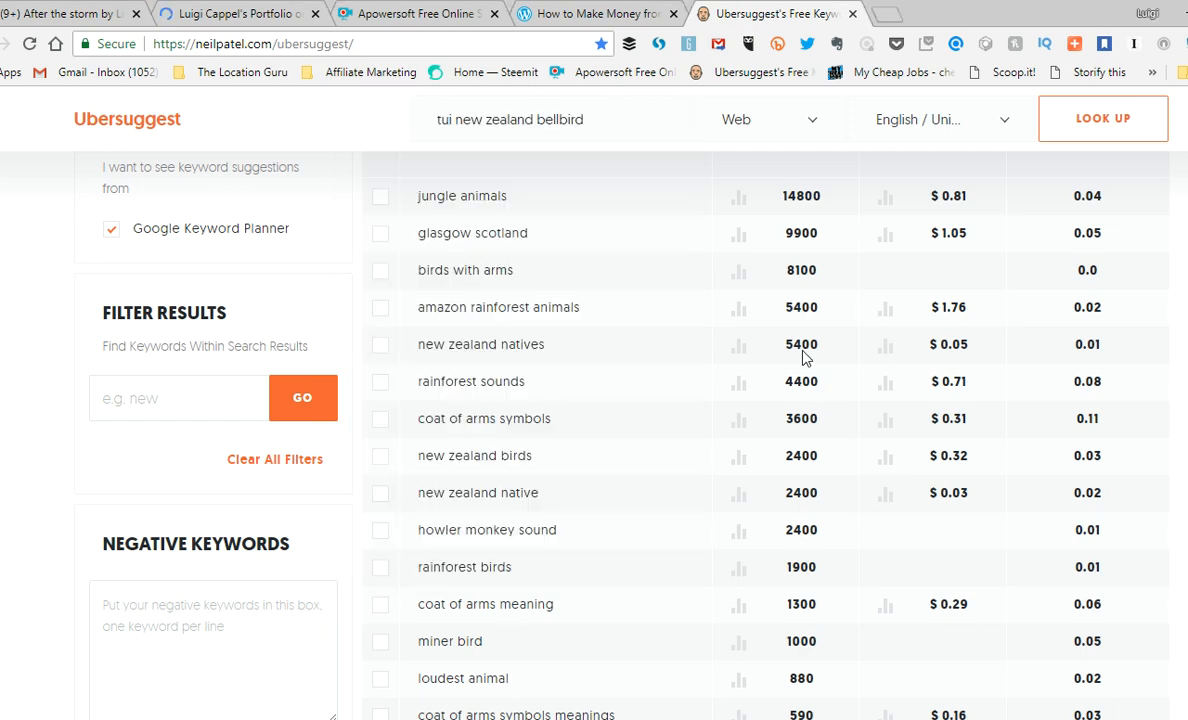
# Step: Look up keyword ideas for "tui" alone in Ubersuggest and review the suggested keywords with their search volumes
pyautogui.scroll(8, 460, 276)
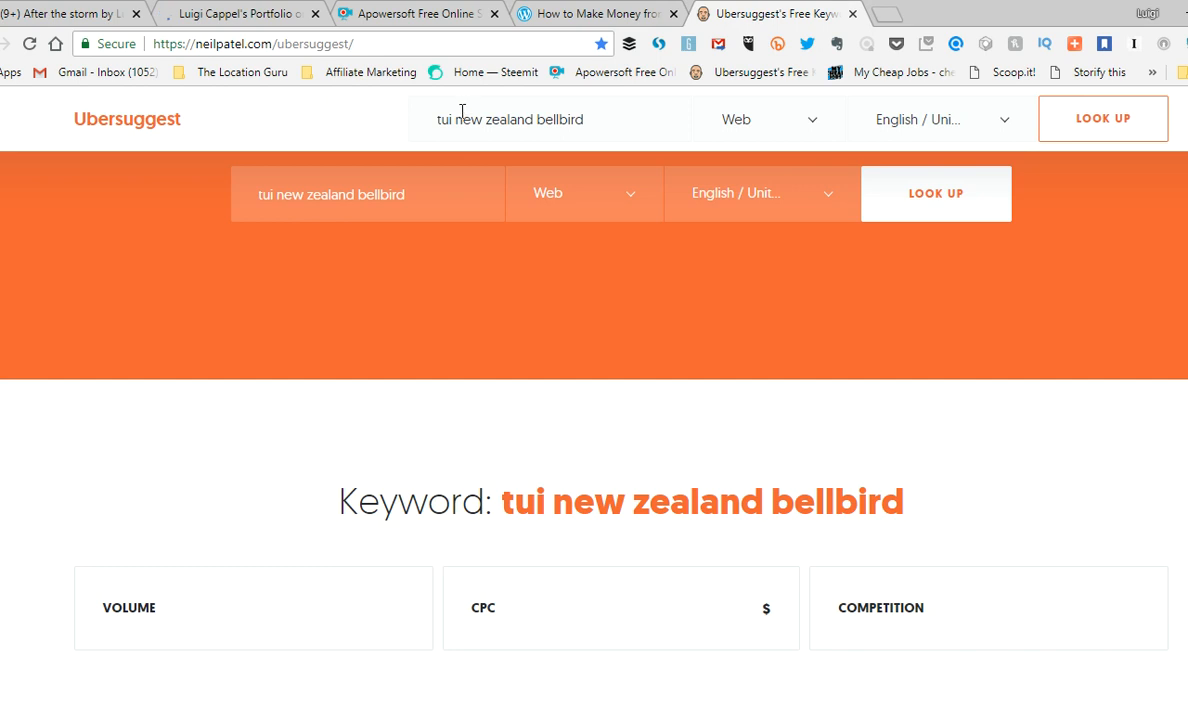
pyautogui.moveTo(457, 121); pyautogui.dragTo(642, 130)
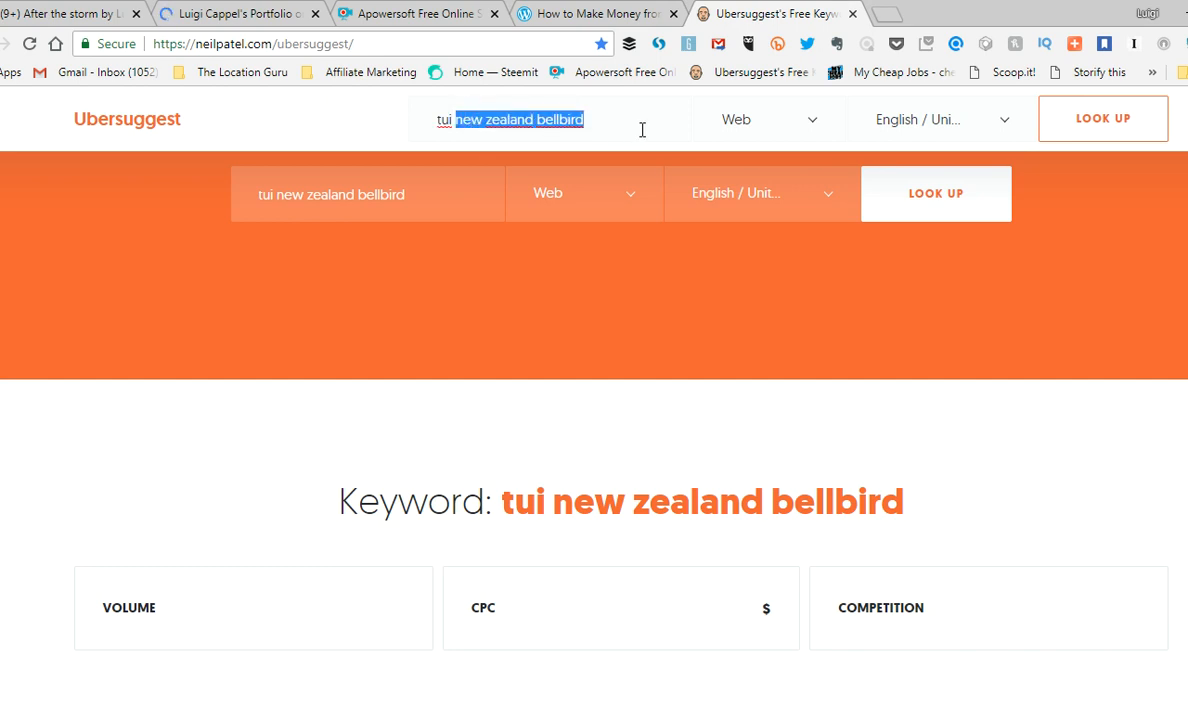
pyautogui.press('BackSpace')
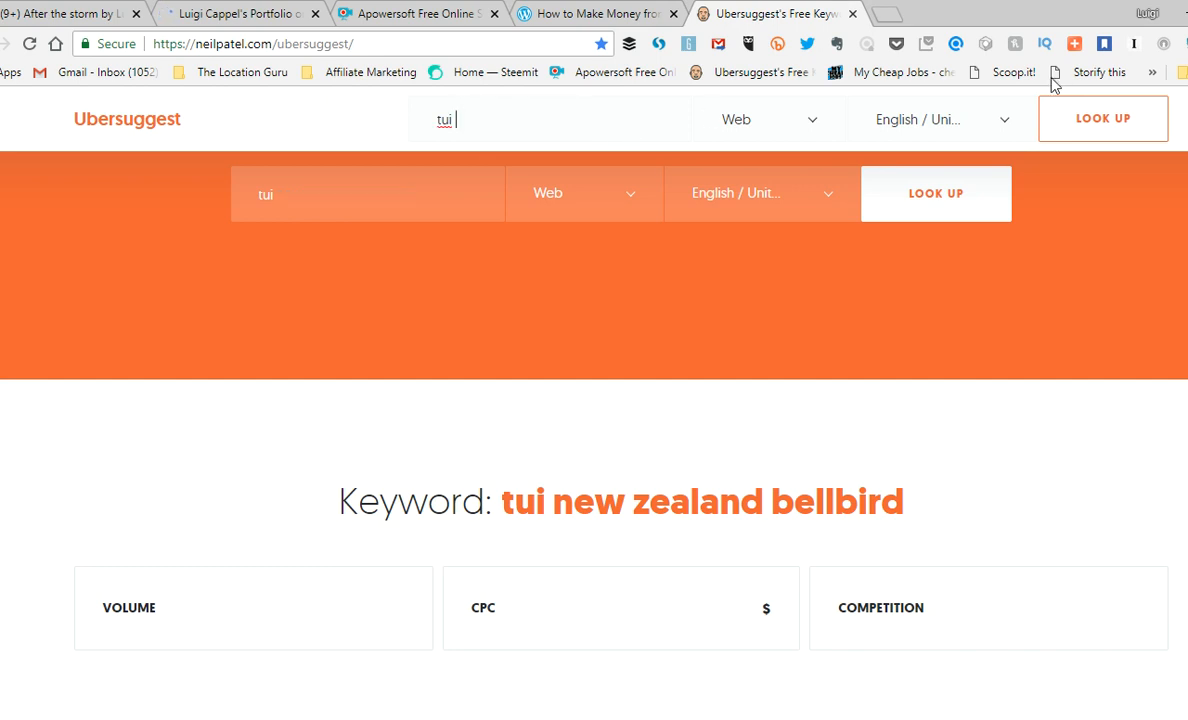
pyautogui.click(950, 210)
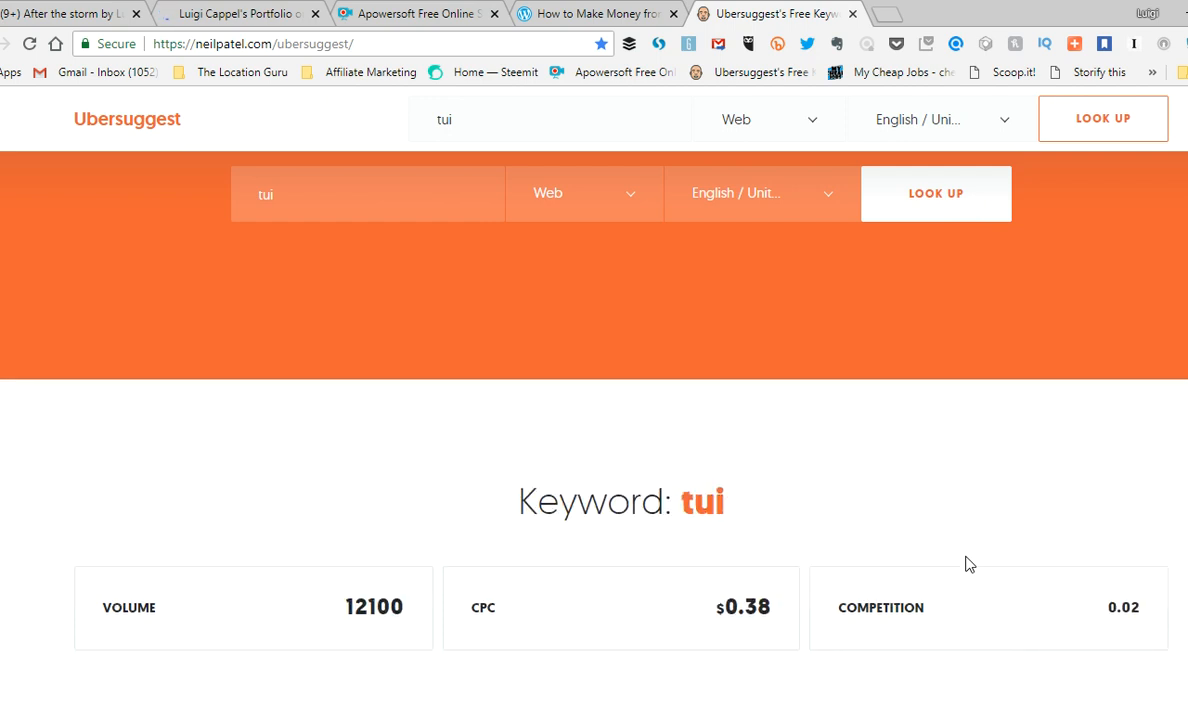
pyautogui.scroll(-4, 966, 564)
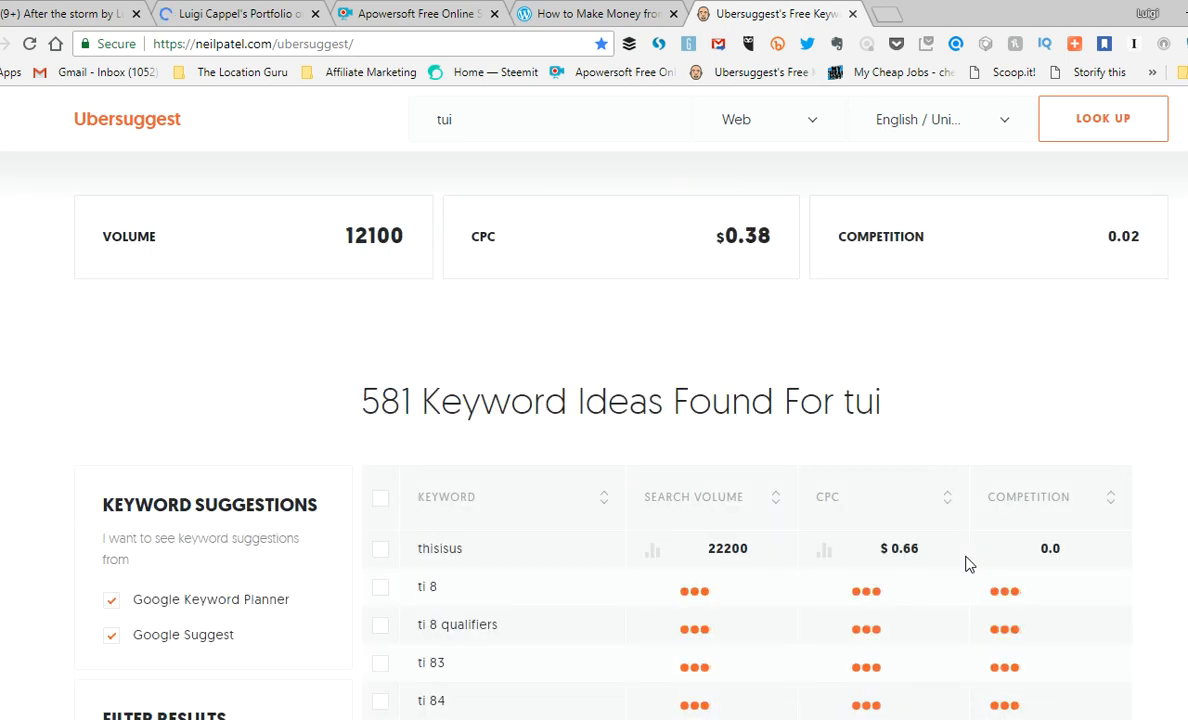
pyautogui.scroll(-2, 966, 564)
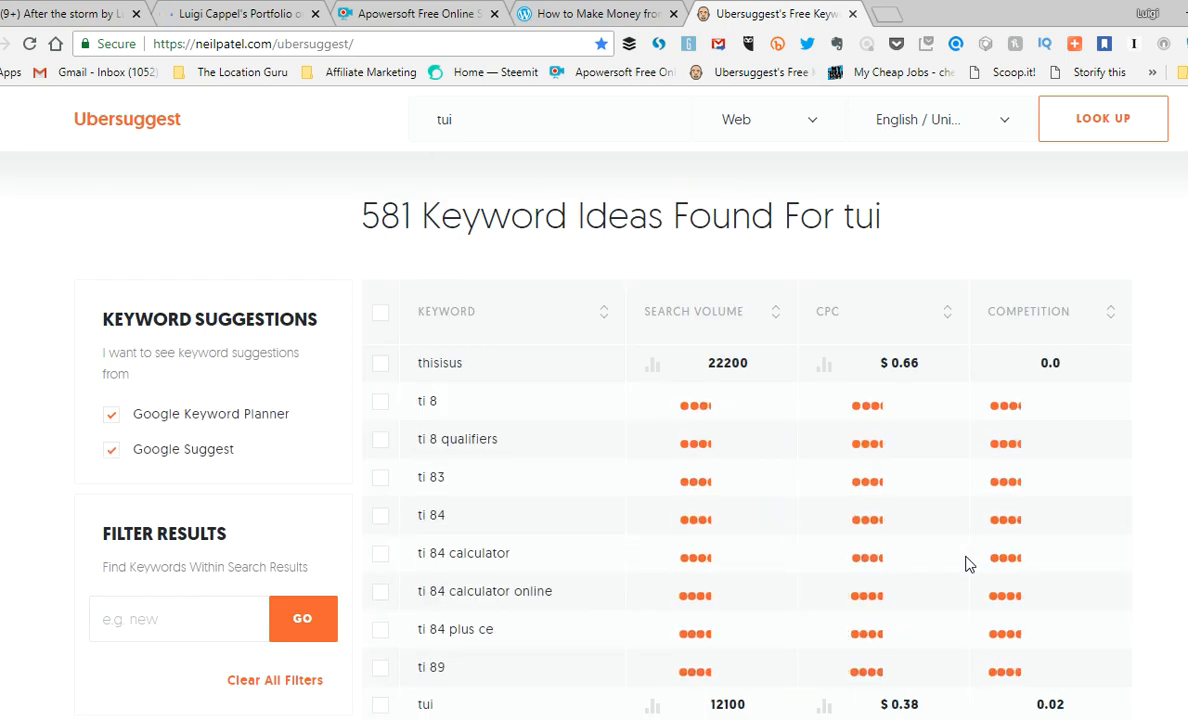
pyautogui.scroll(-4, 966, 564)
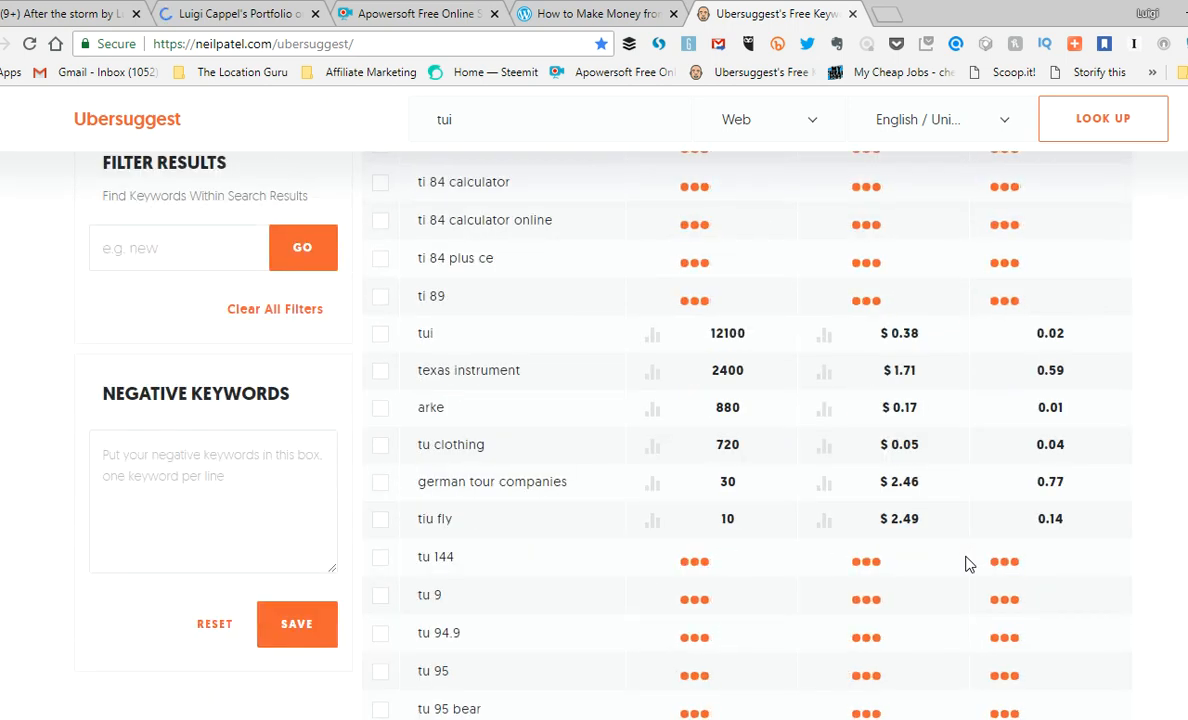
pyautogui.scroll(-4, 966, 564)
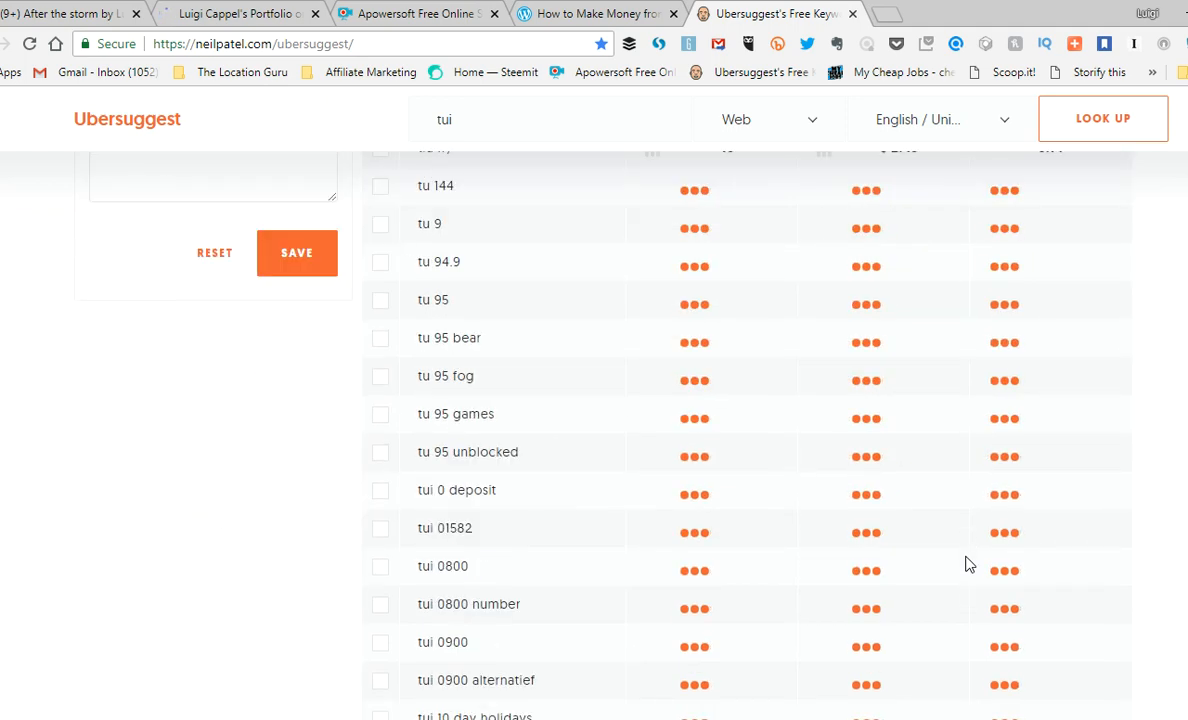
pyautogui.scroll(-3, 966, 564)
# Step: Look up keyword ideas for "bellbird" and review the suggested keywords
pyautogui.scroll(10, 966, 564)
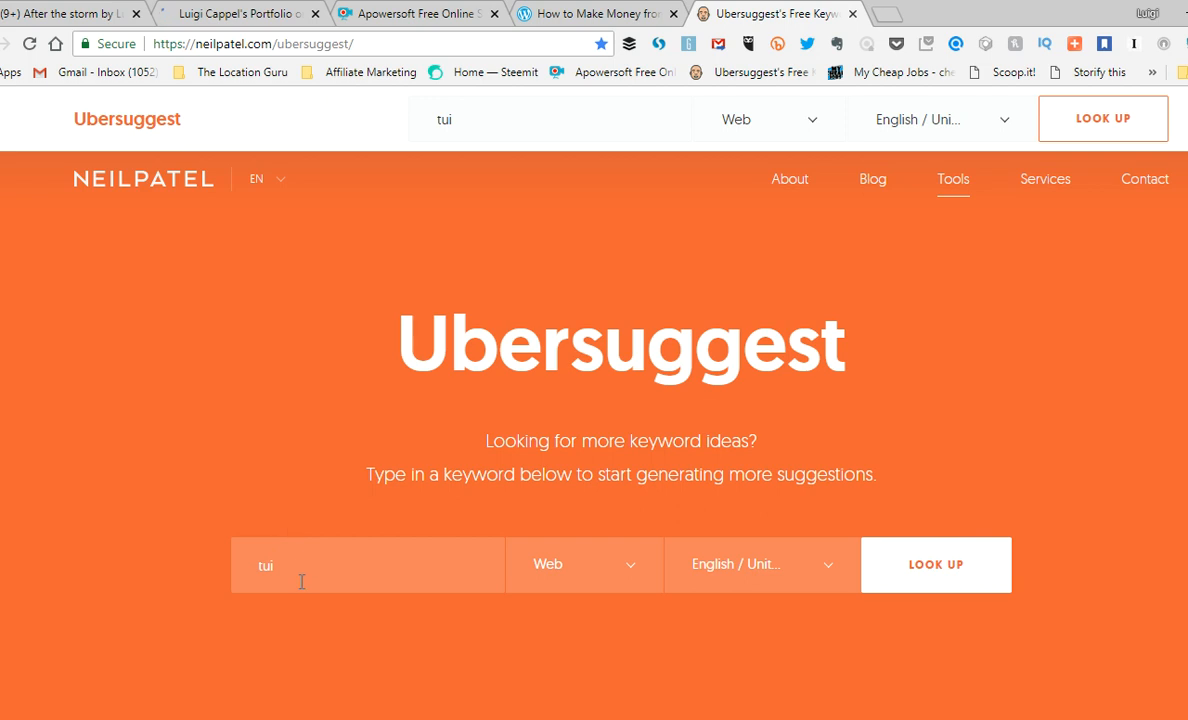
pyautogui.moveTo(300, 579); pyautogui.dragTo(163, 575)
pyautogui.write('bellbird')
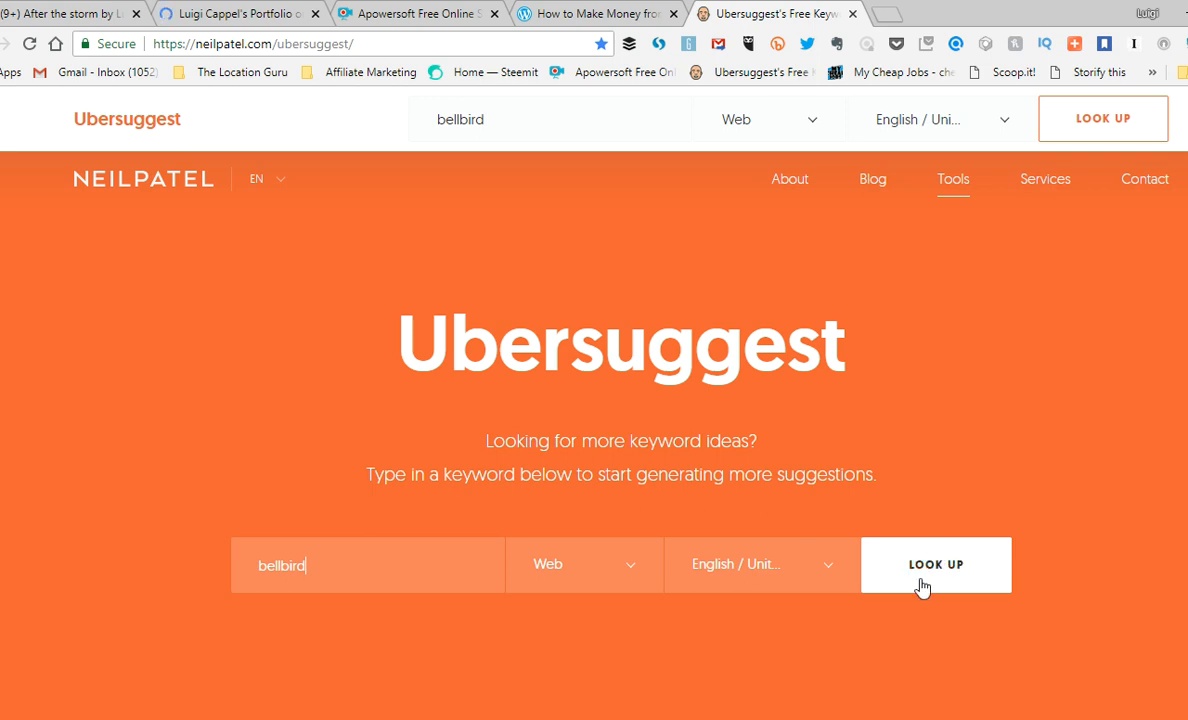
pyautogui.press('Return')
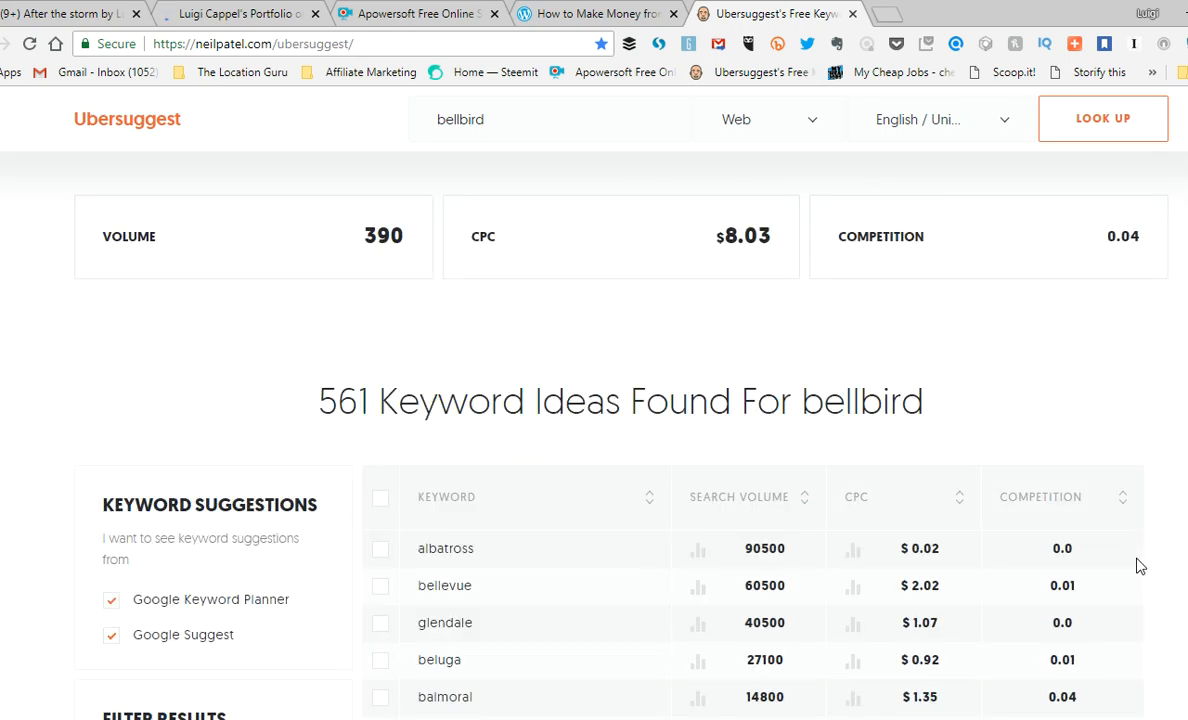
pyautogui.scroll(-5, 1140, 567)
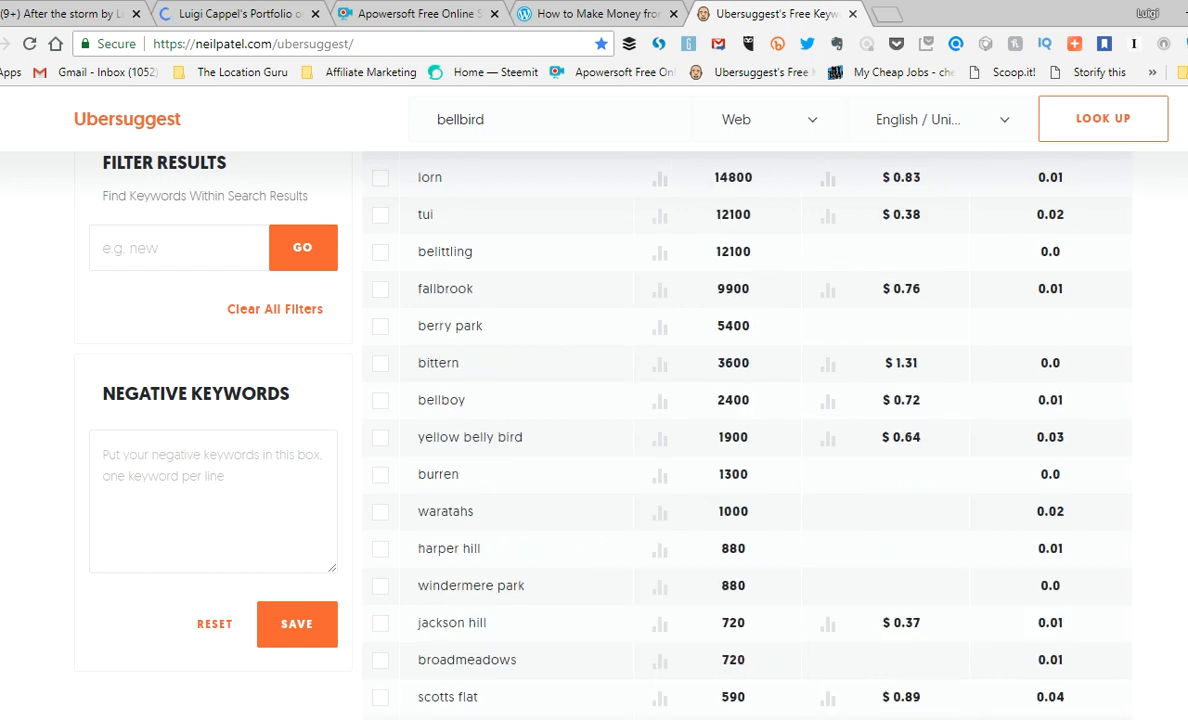
# Step: Switch back to the properties of Tui.jpg and apply the edited tags
pyautogui.moveTo(110, 718)
pyautogui.click(216, 700)
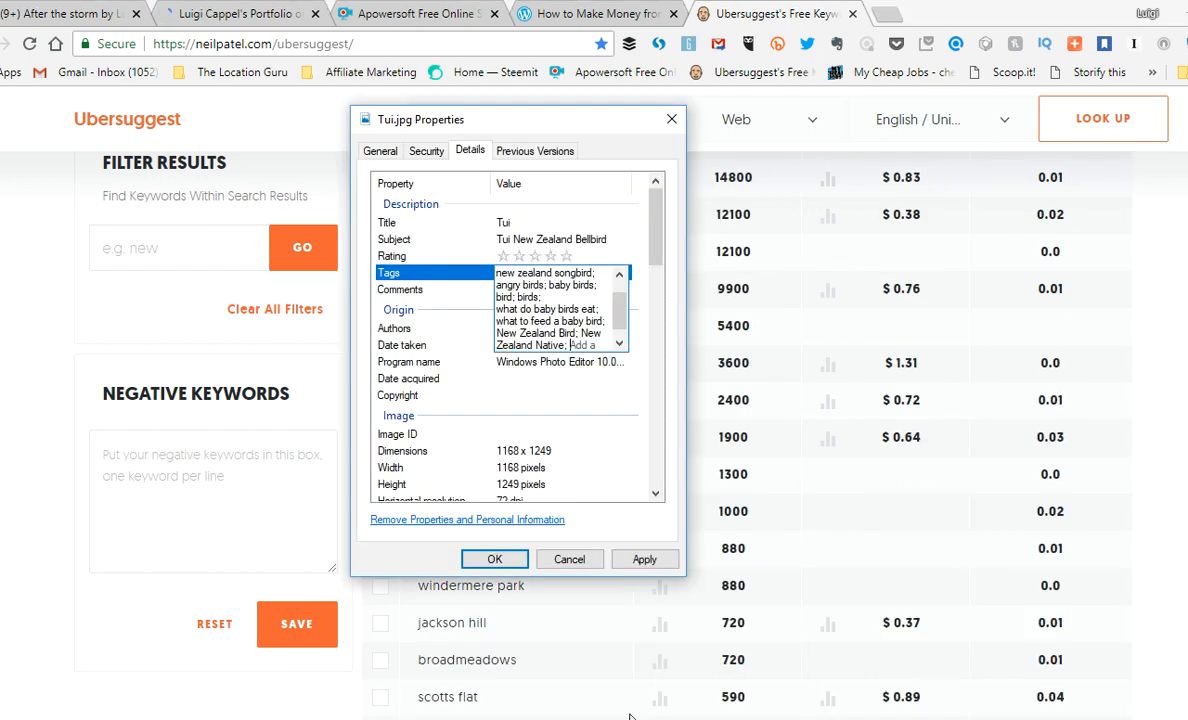
pyautogui.click(645, 559)
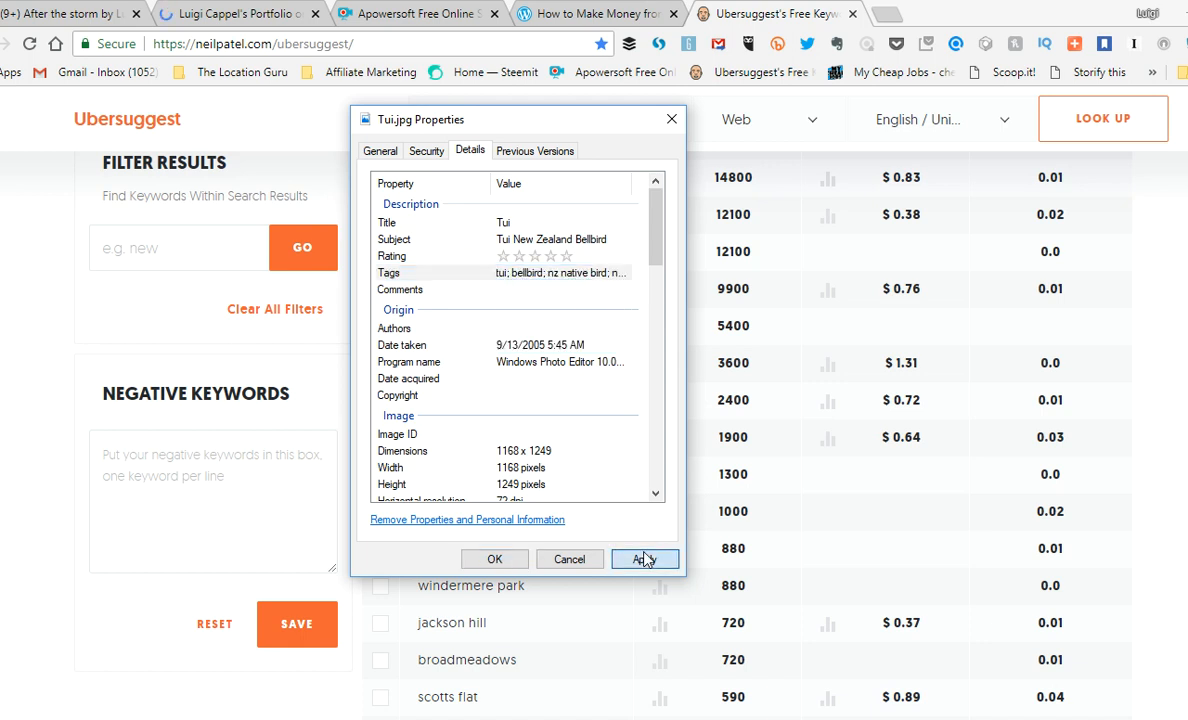
# Step: Enter the photographer's full name as both author and copyright holder of Tui.jpg, then save and close its properties
pyautogui.click(523, 329)
pyautogui.write('Luigi Cappel')
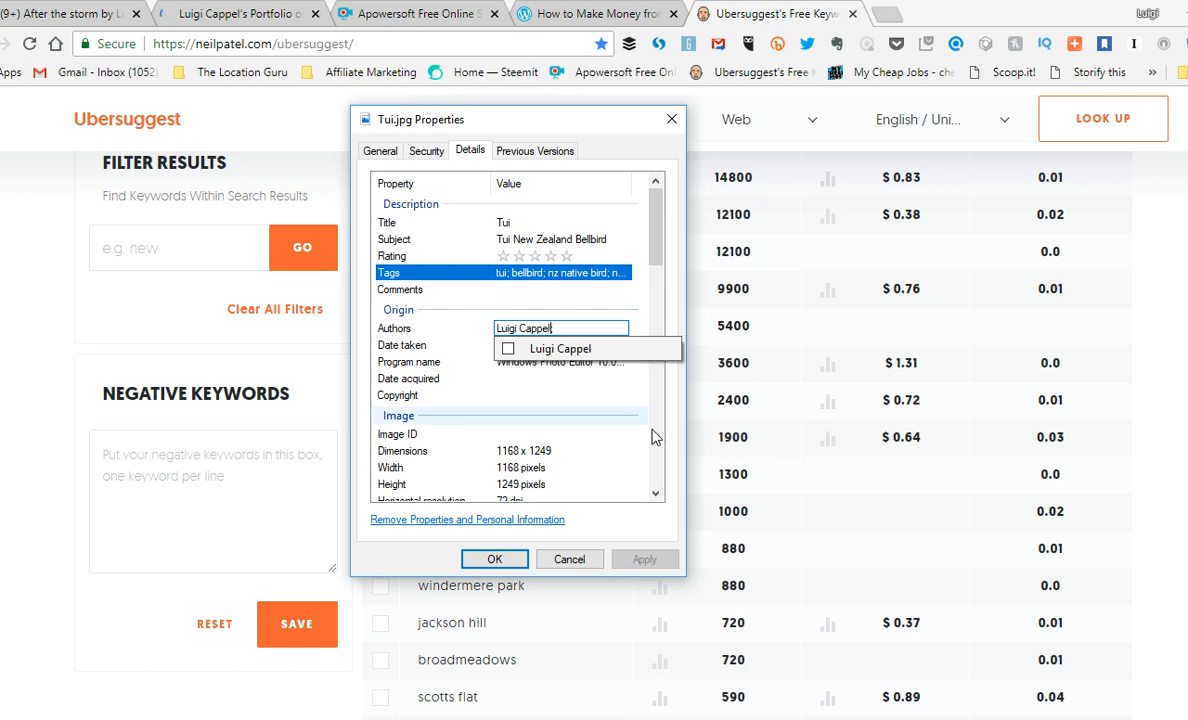
pyautogui.click(510, 349)
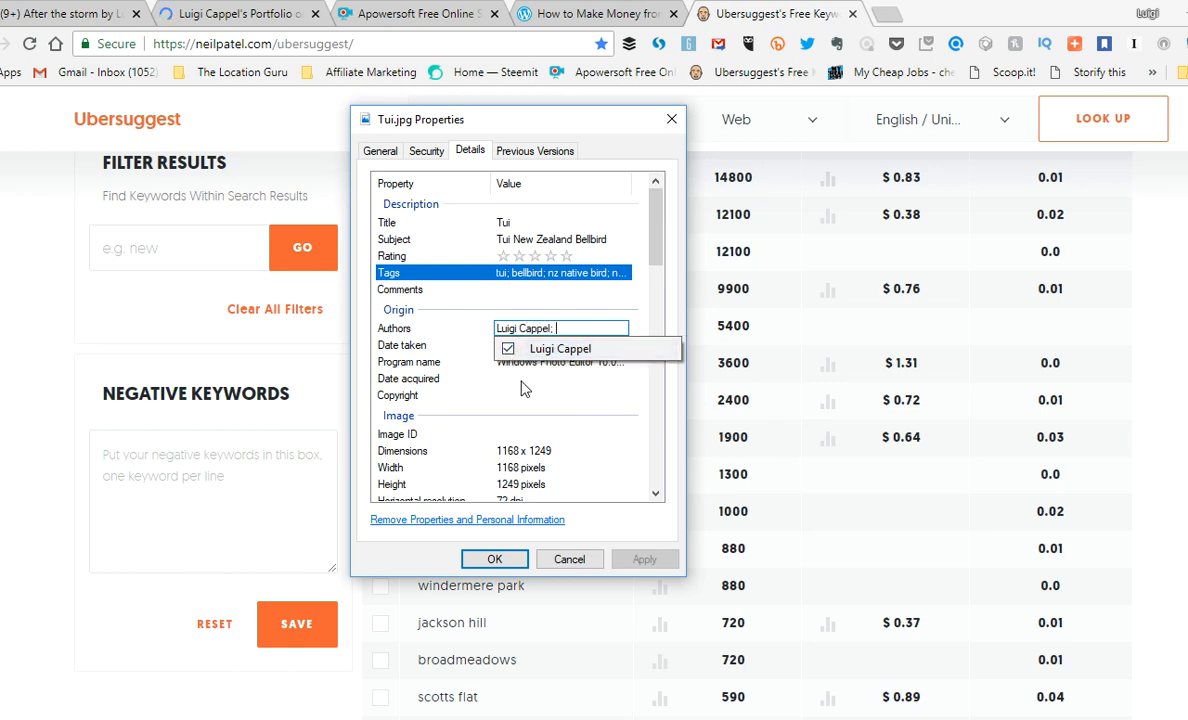
pyautogui.click(549, 399)
pyautogui.write('L')
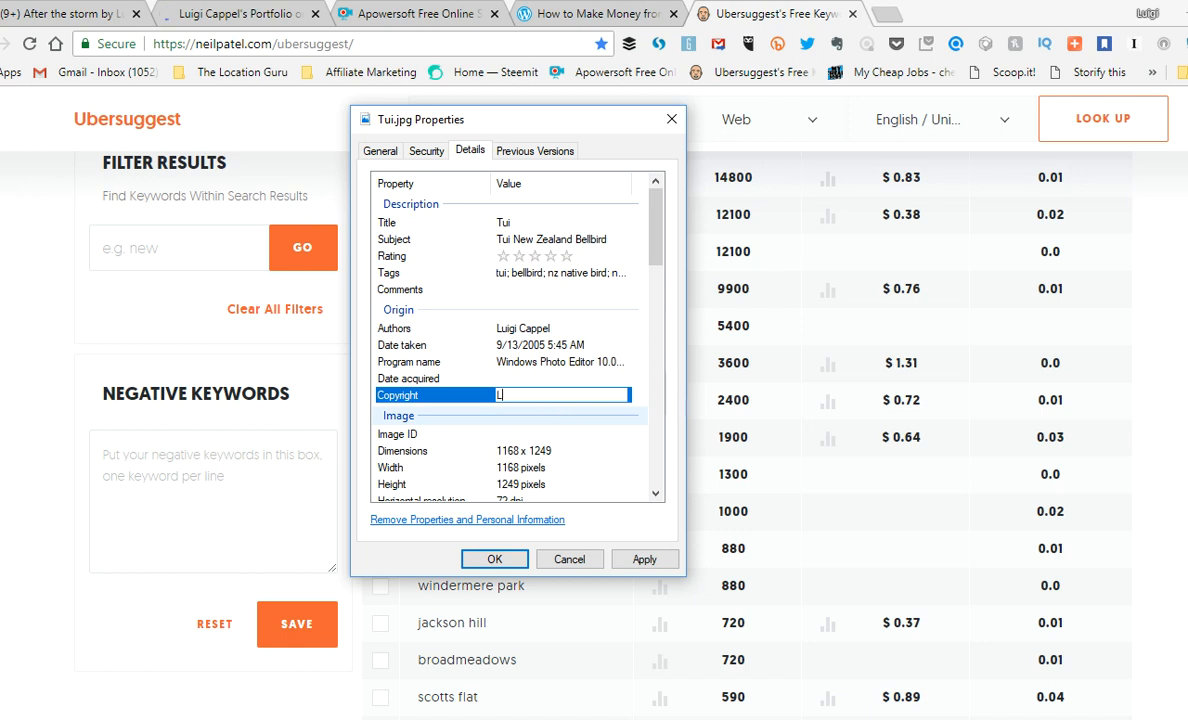
pyautogui.write('uigi Cappel')
pyautogui.click(642, 558)
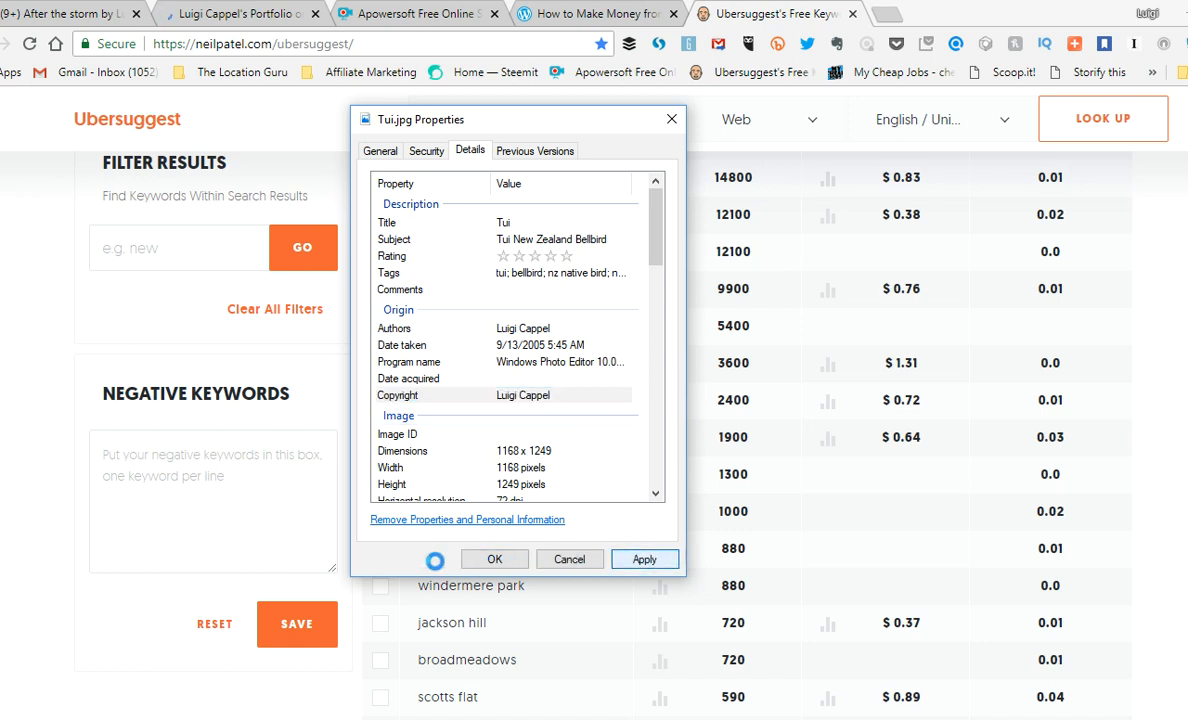
pyautogui.click(494, 559)
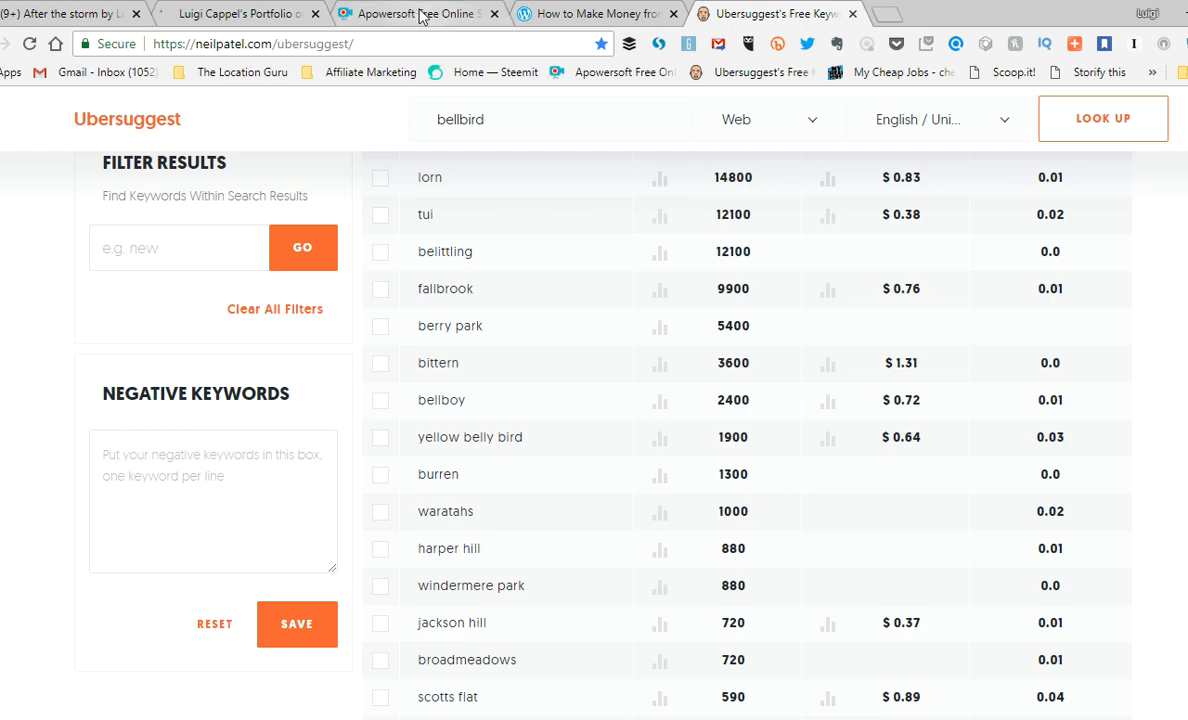
# Step: Switch to Picfair in the browser and add Tui.jpg from the Nature pictures folder as a new upload
pyautogui.click(240, 12)
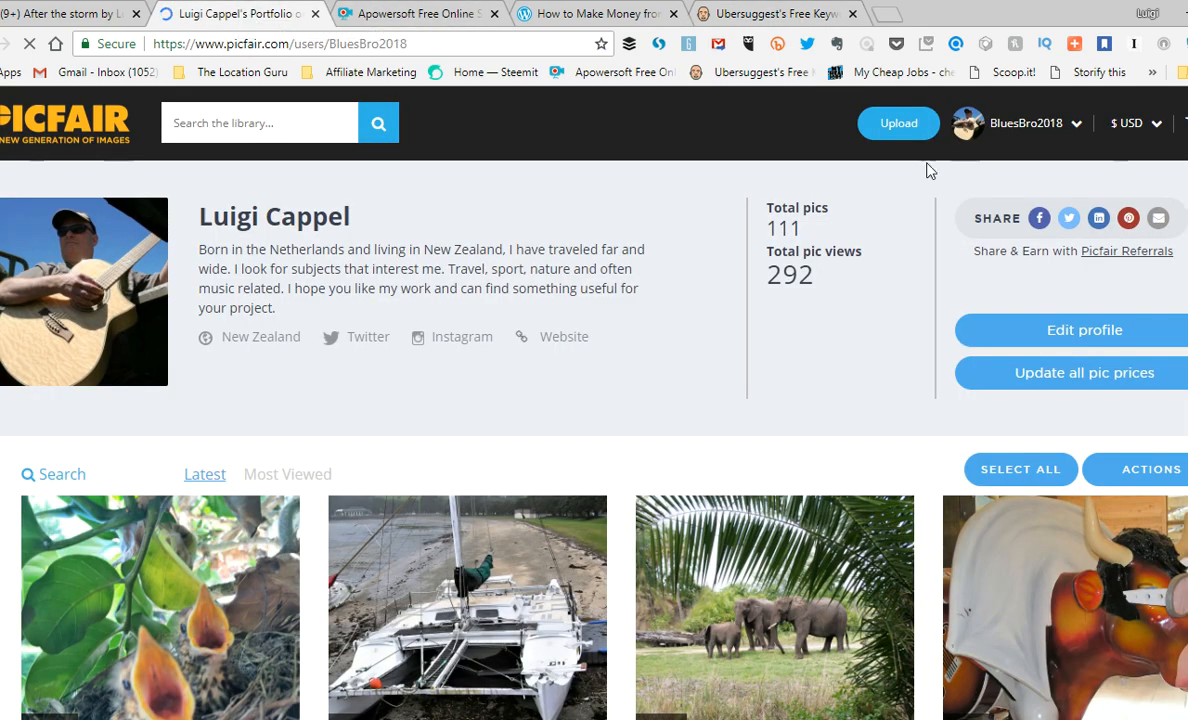
pyautogui.click(890, 126)
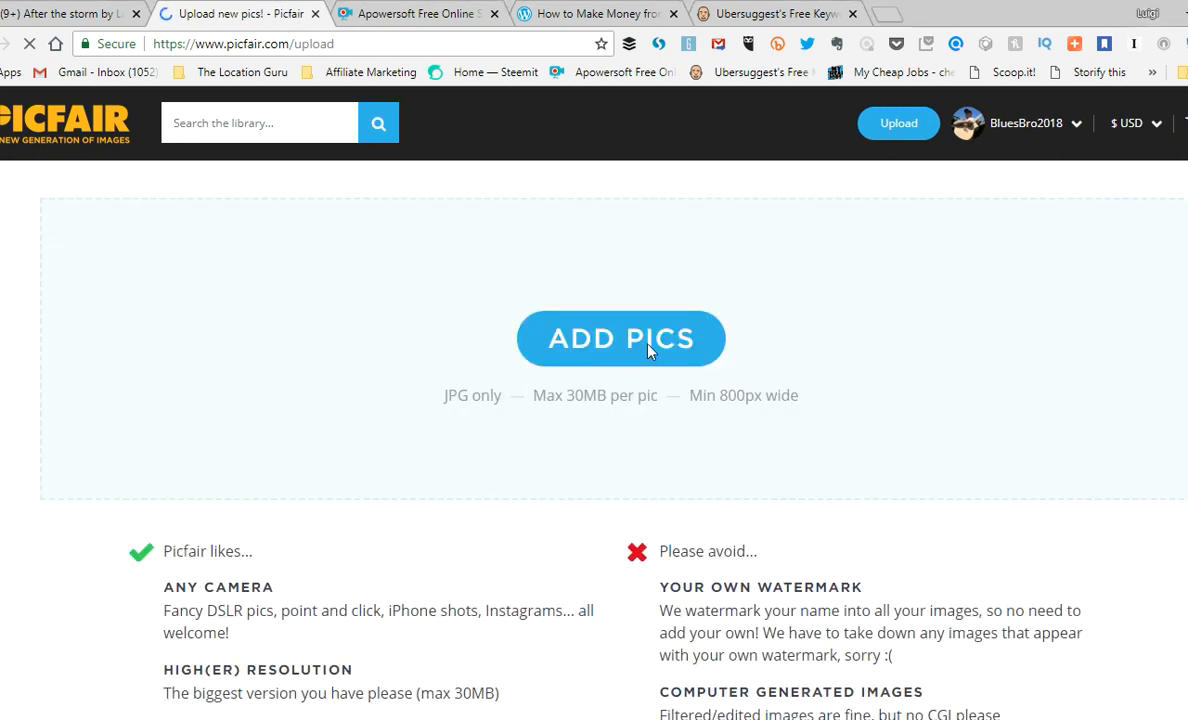
pyautogui.click(621, 339)
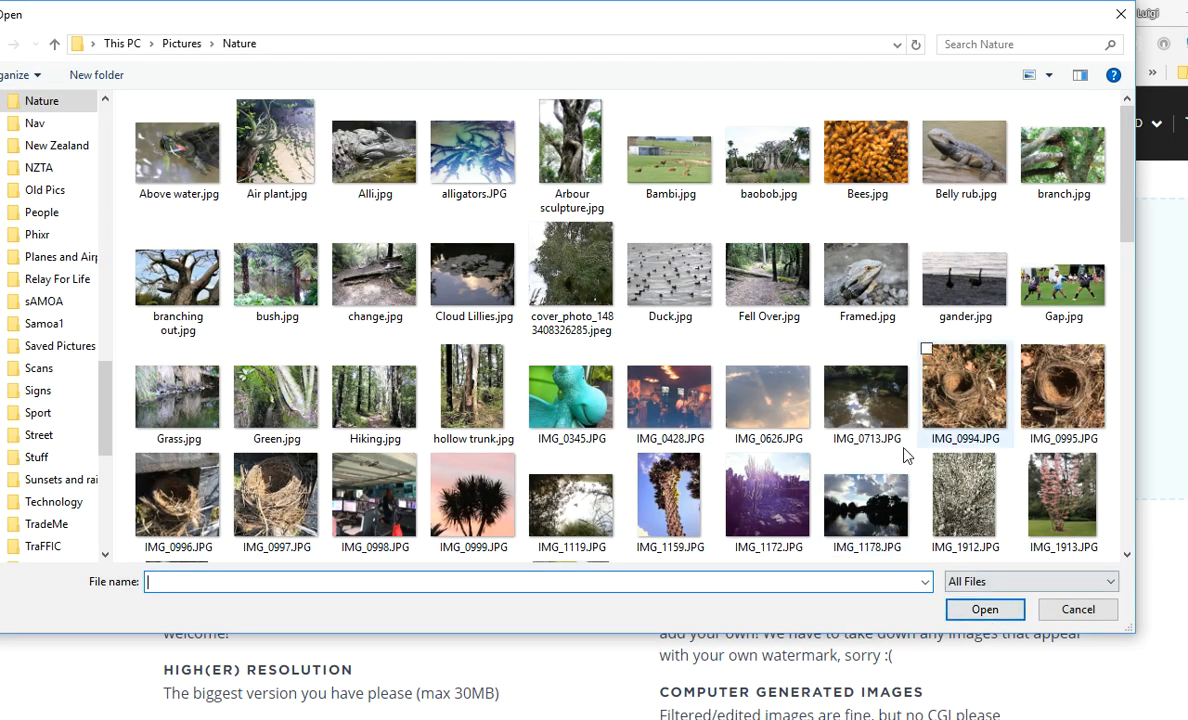
pyautogui.moveTo(1128, 236); pyautogui.dragTo(1056, 541)
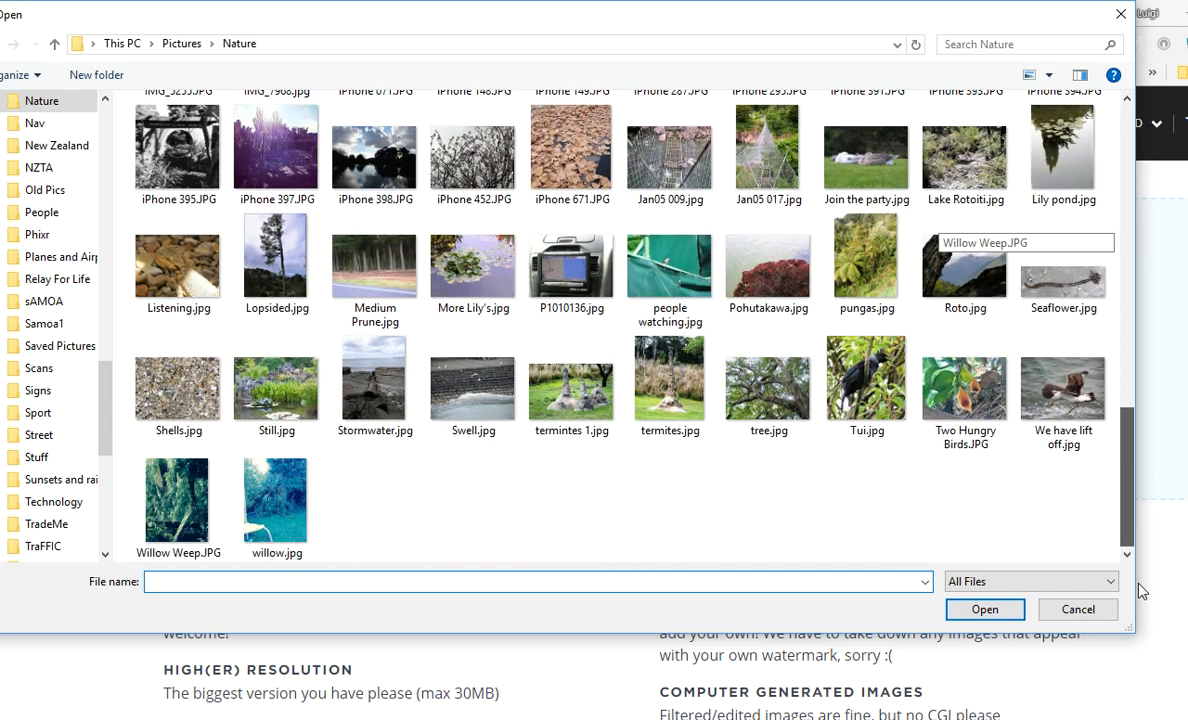
pyautogui.click(866, 390)
pyautogui.click(982, 609)
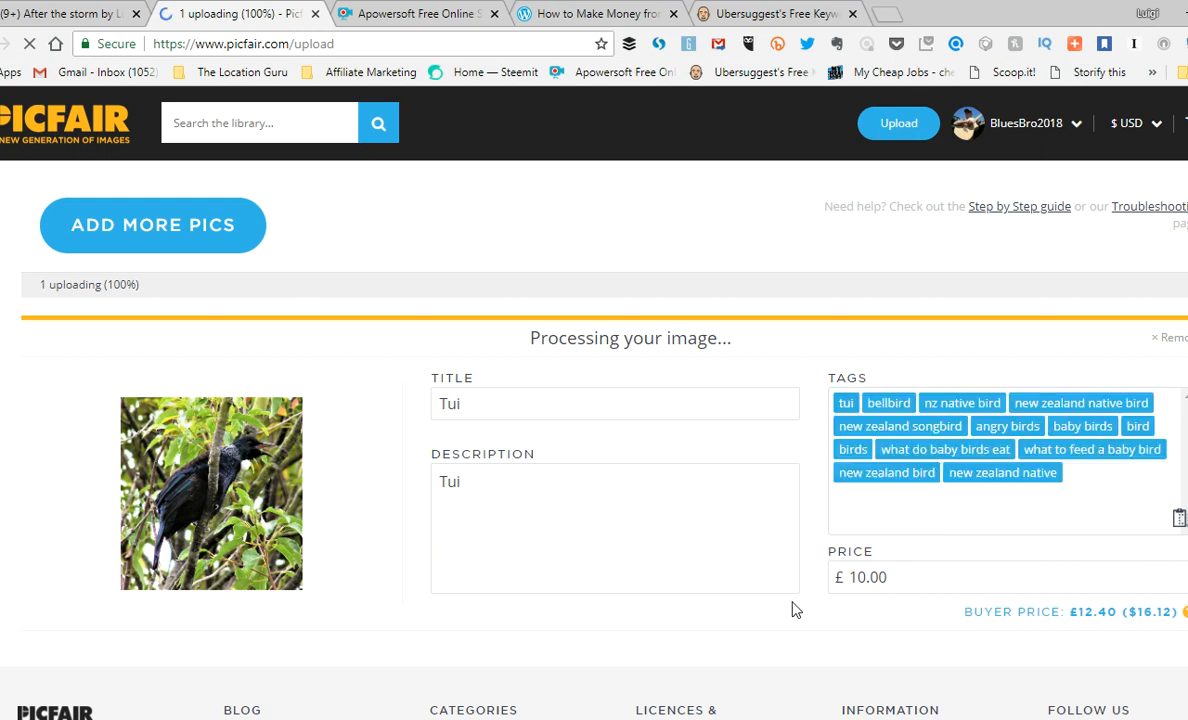
# Step: Expand the photo's description to begin "Tui is the New Zealand bellbird which has over 1,000 different songs that"
pyautogui.click(496, 490)
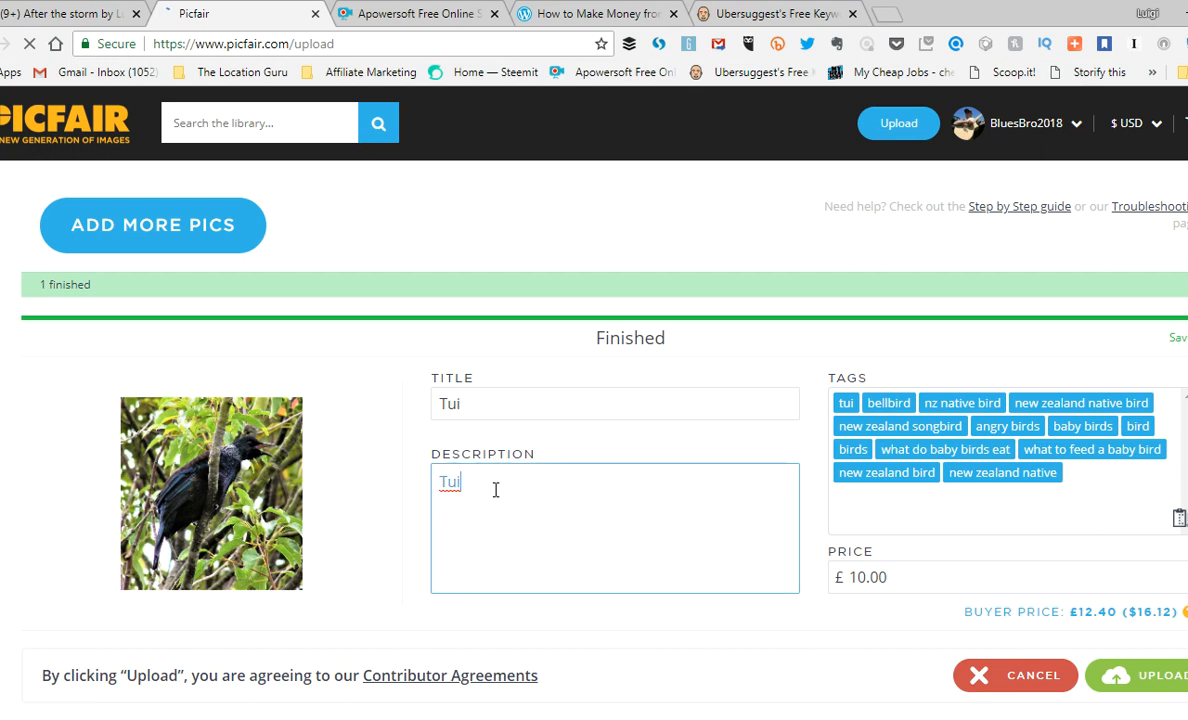
pyautogui.write('is the')
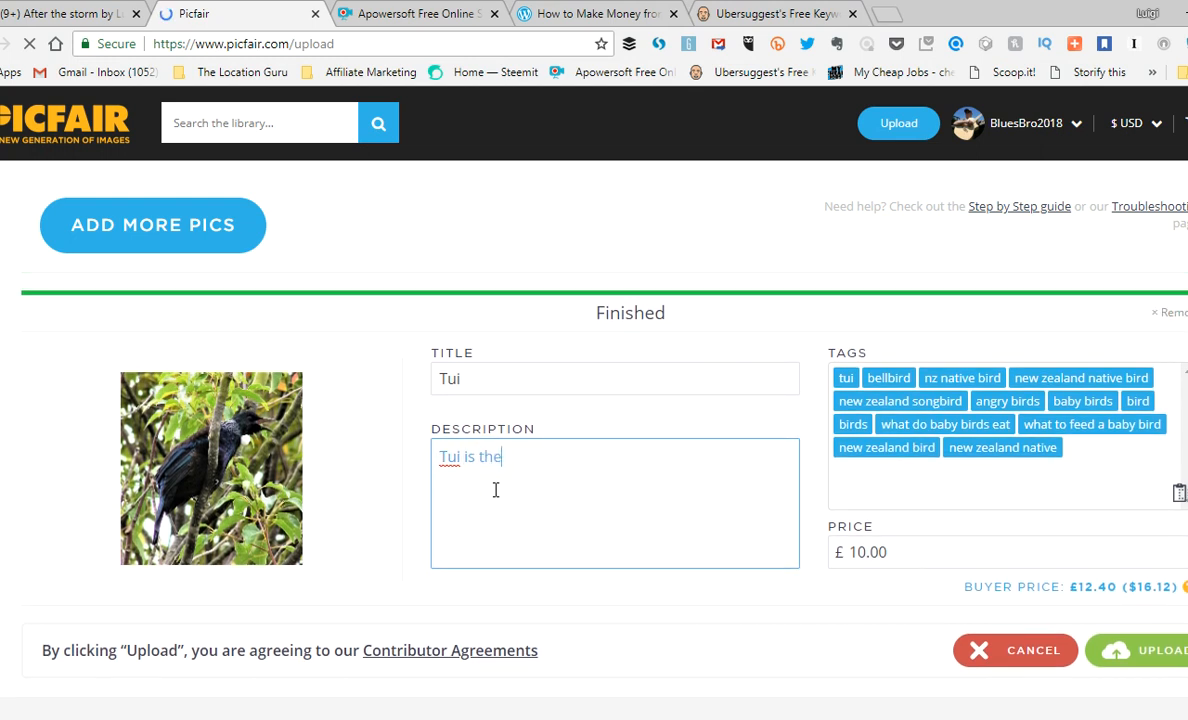
pyautogui.write(' New Zealand be')
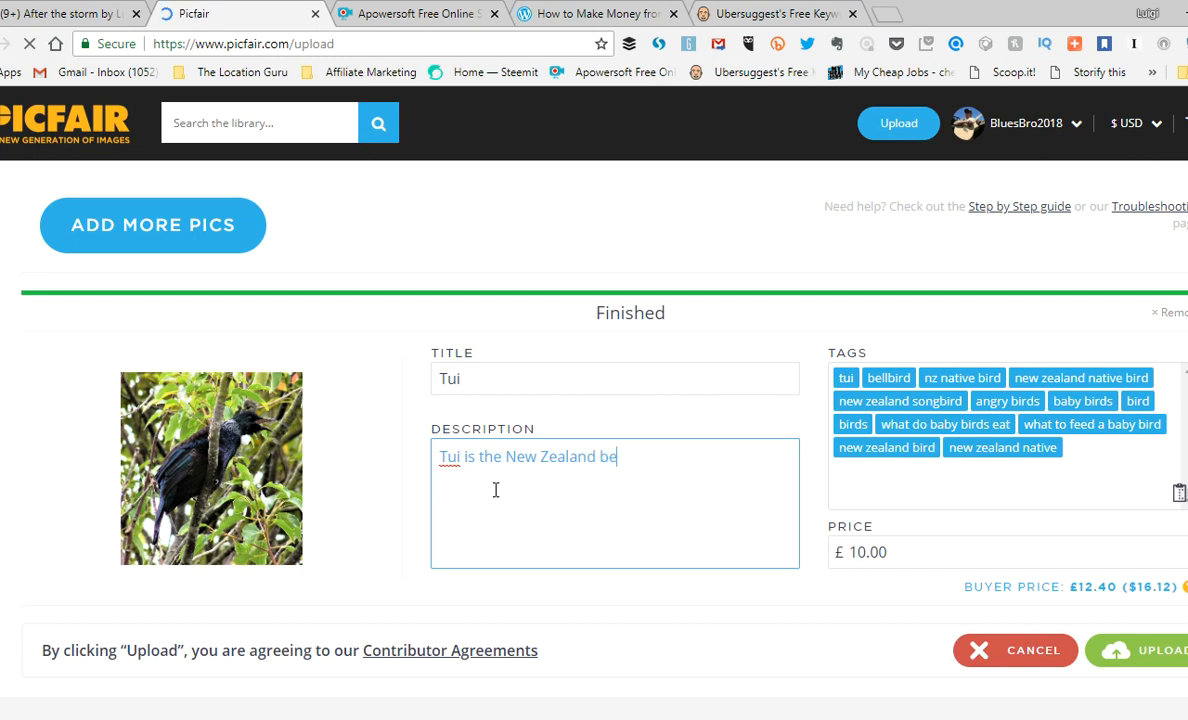
pyautogui.write('llbird which has ')
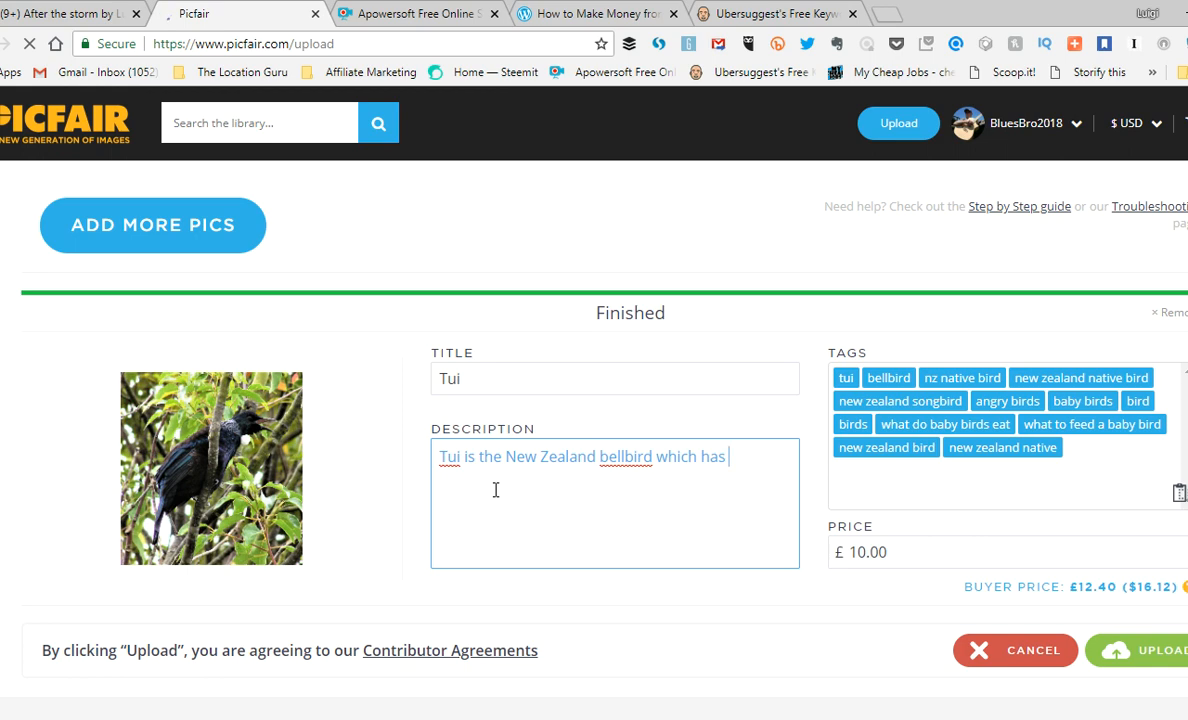
pyautogui.write('over 1,000 different songs that')
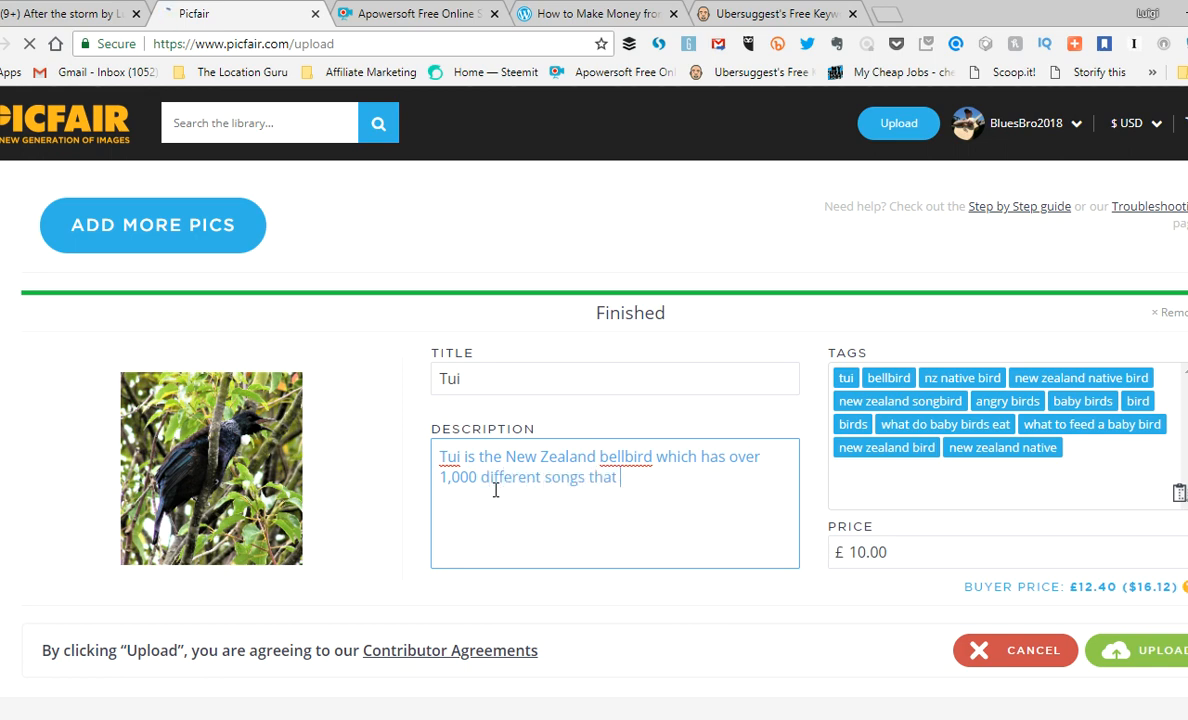
# Step: Complete the description with "all have a meaning and they also have a beautiful white bib." and submit the picture for upload
pyautogui.write(' all have a mean')
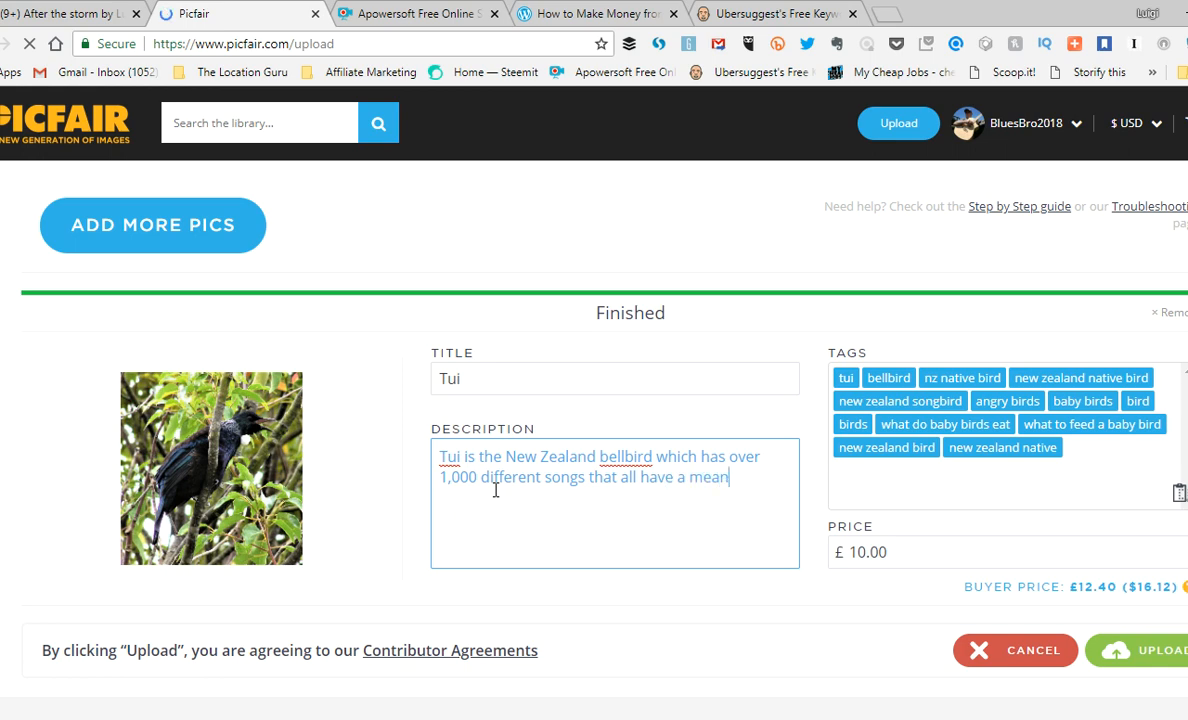
pyautogui.write('ing and they also have a')
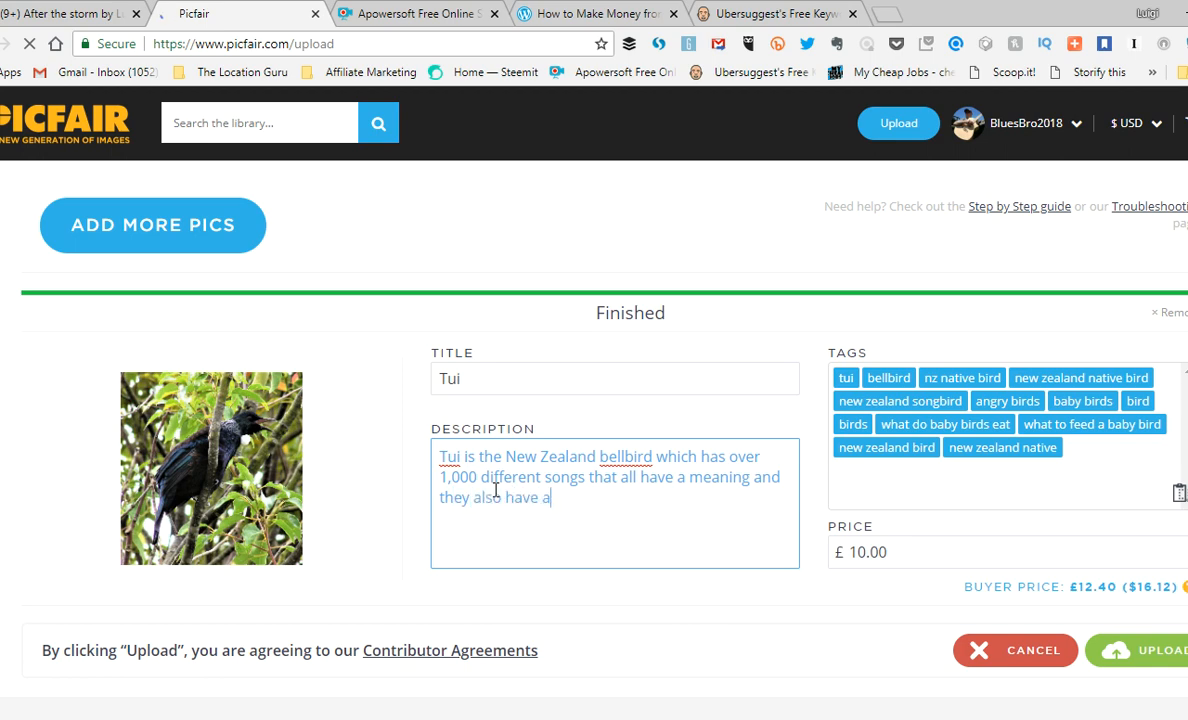
pyautogui.write(' beautiful white bib.')
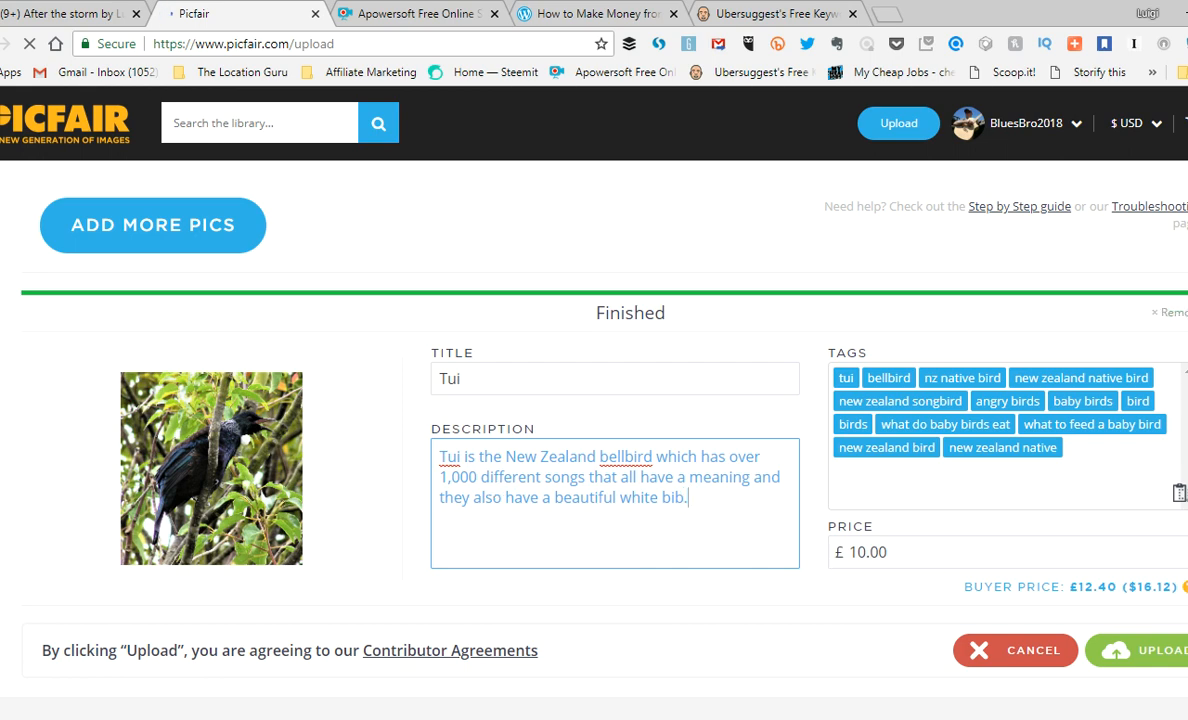
pyautogui.click(1148, 655)
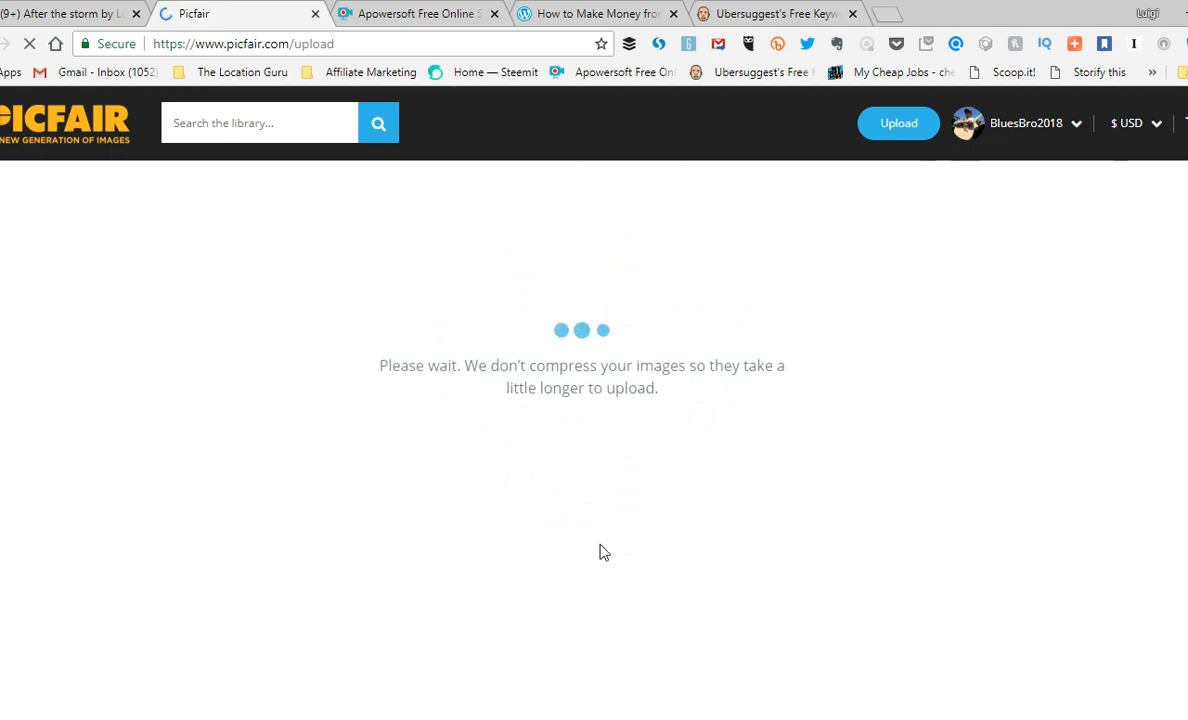